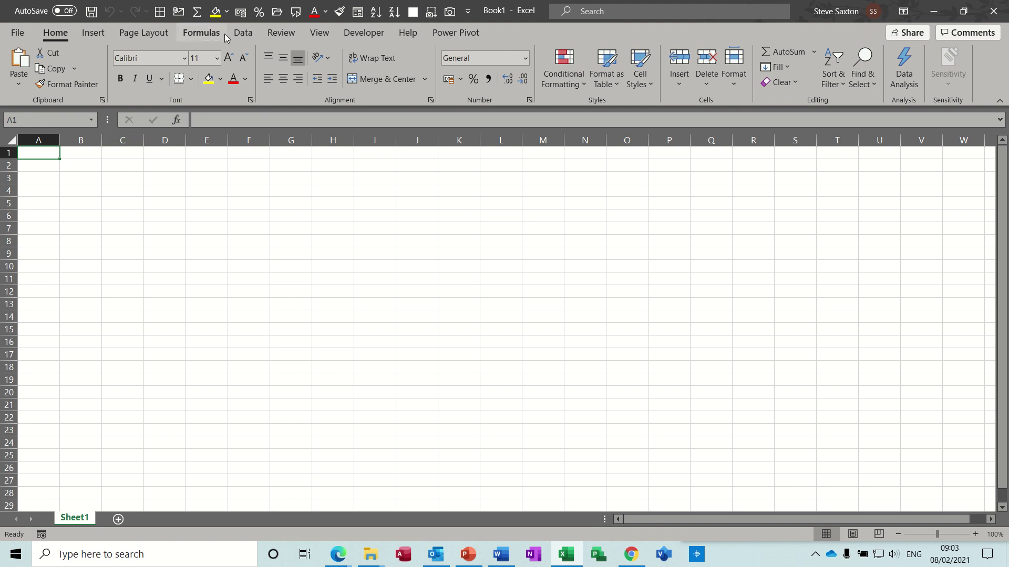
Import from Microsoft Access, choosing CompanyRecords in the Examples > Access 2018 folder
left_click(241, 35)
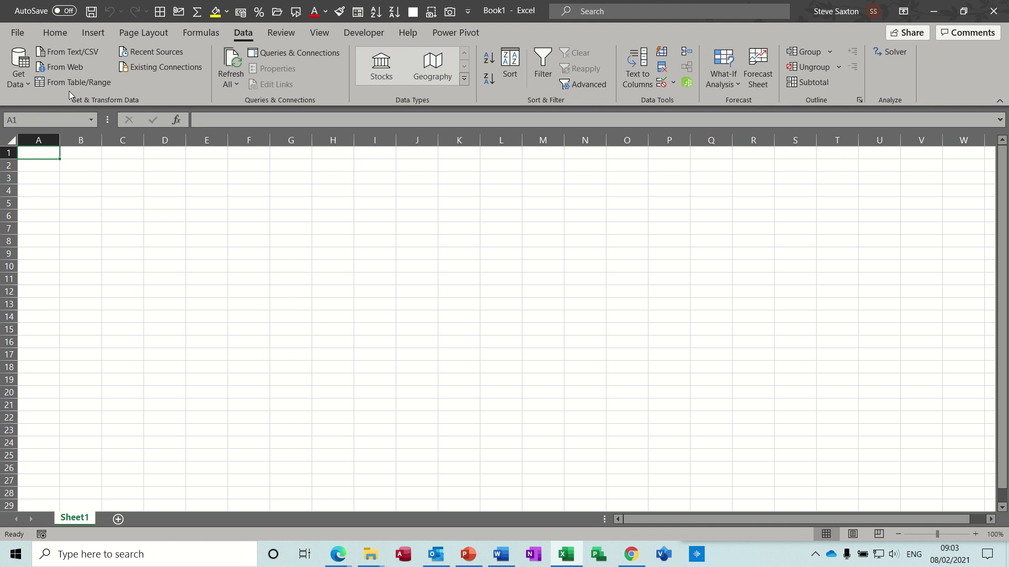
left_click(24, 86)
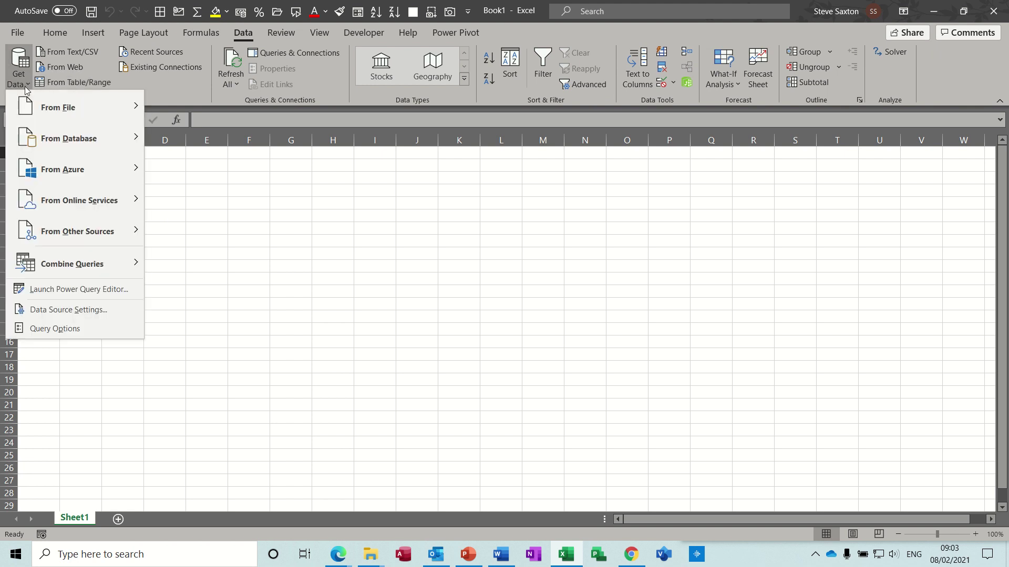
mouse_move(103, 154)
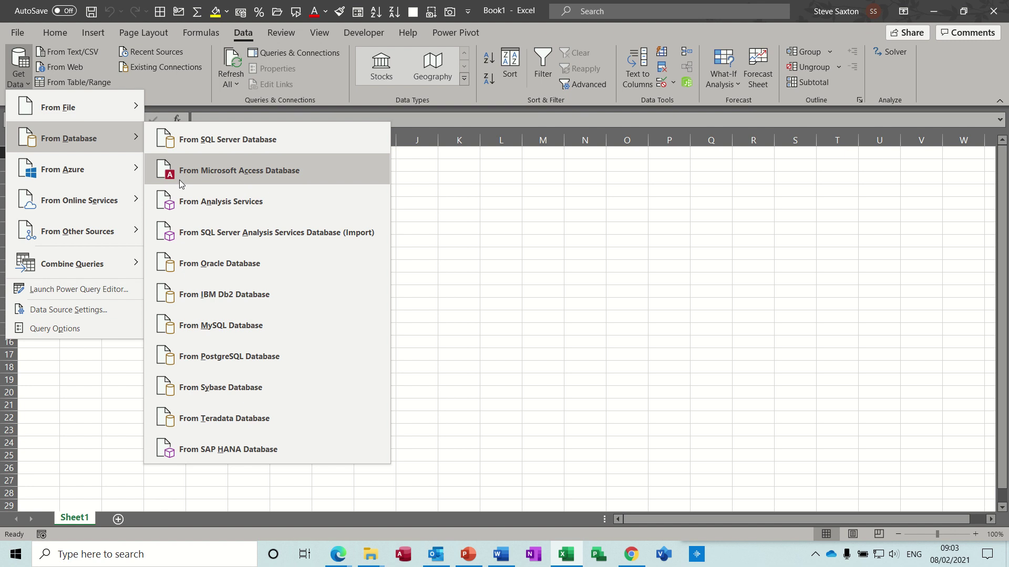
left_click(263, 172)
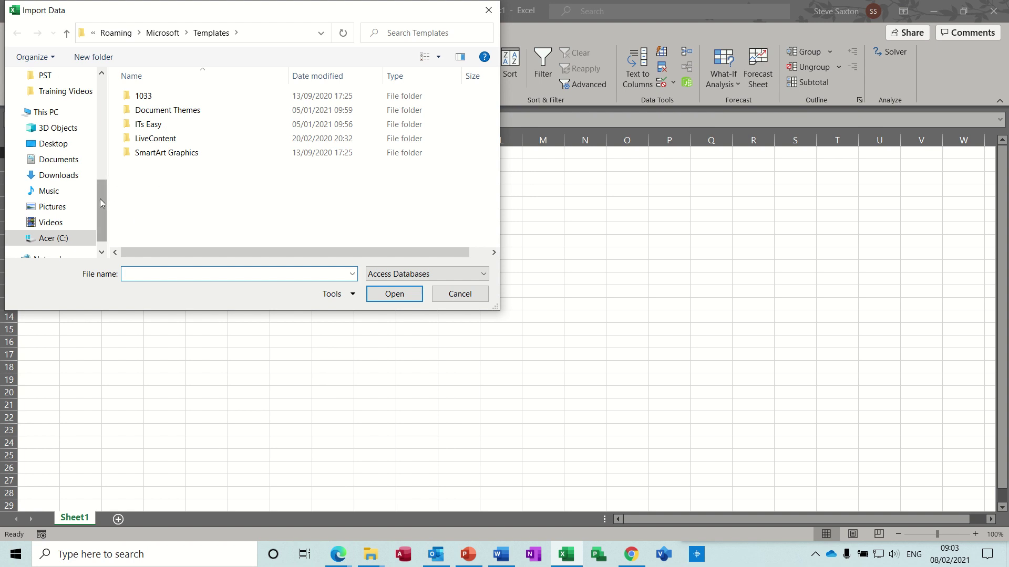
left_click_drag(100, 199, 105, 173)
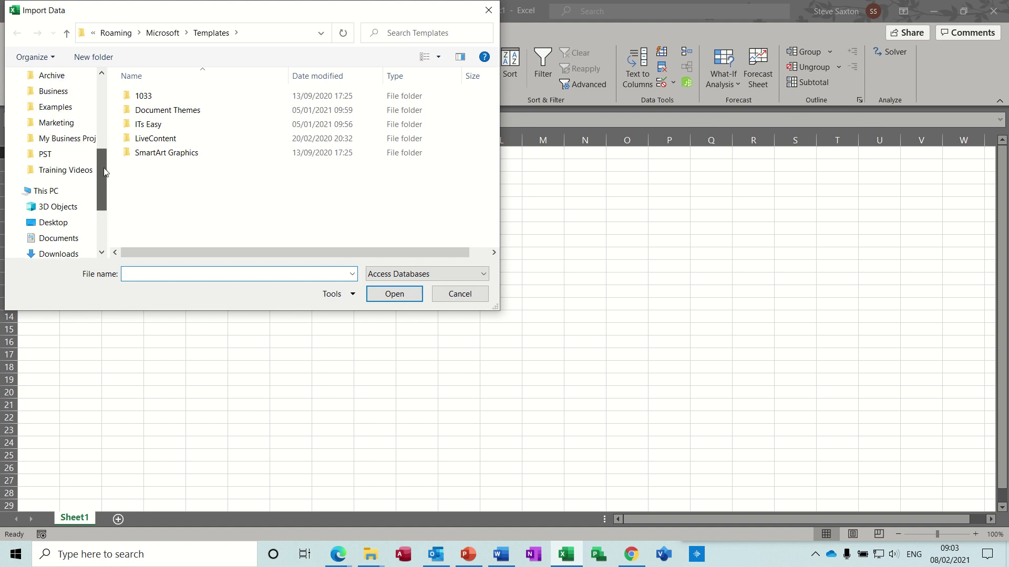
left_click(63, 107)
double_click(153, 99)
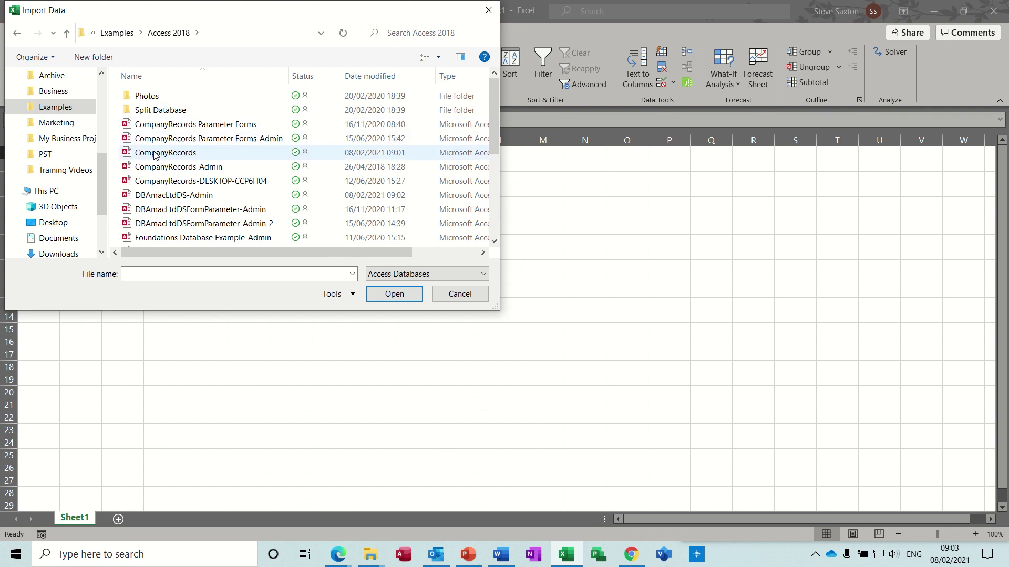
double_click(155, 153)
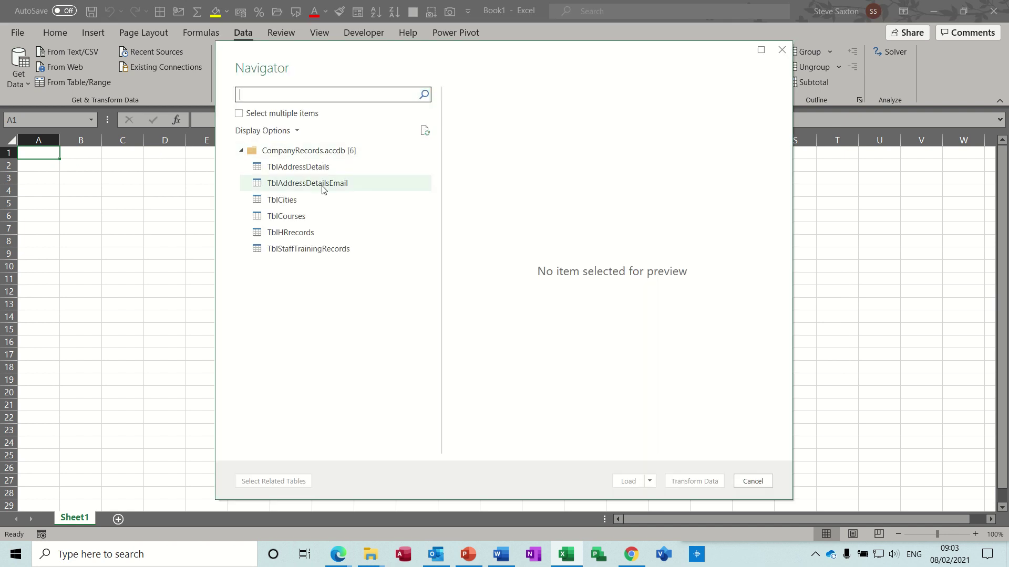
Load TblAddressDetails onto a new sheet, select cell E3, then switch to Access
left_click(293, 169)
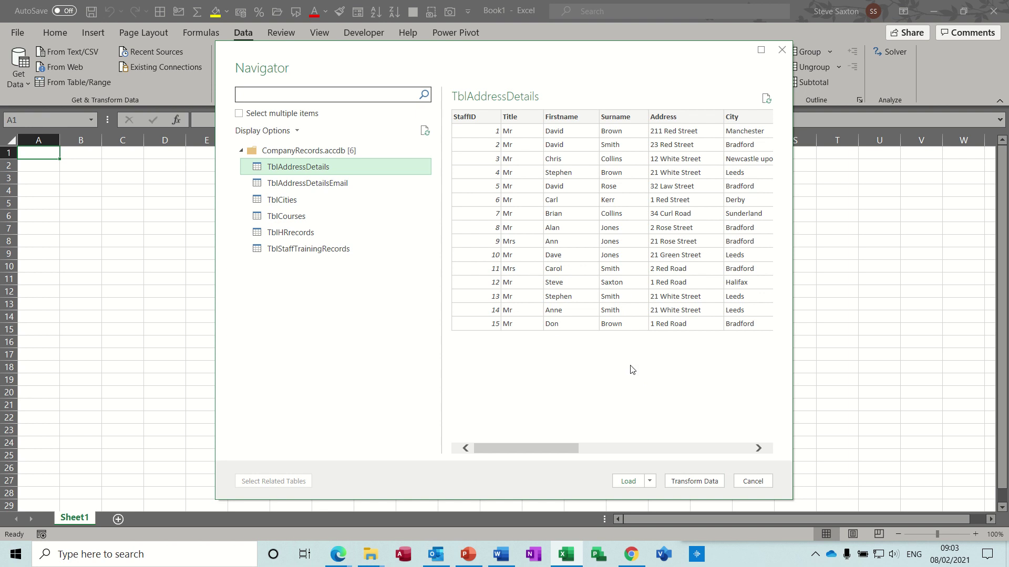
left_click(627, 482)
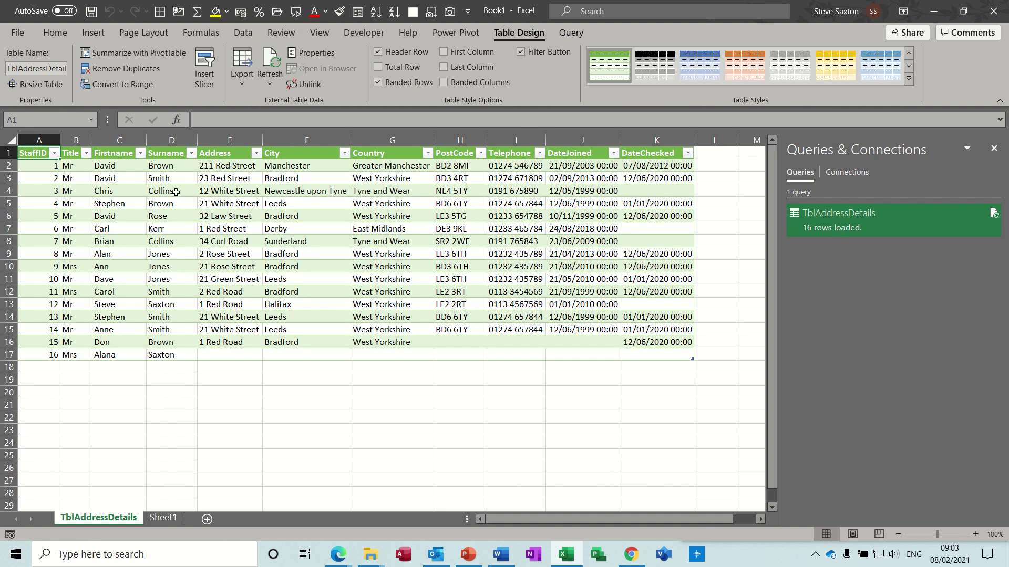
left_click(212, 178)
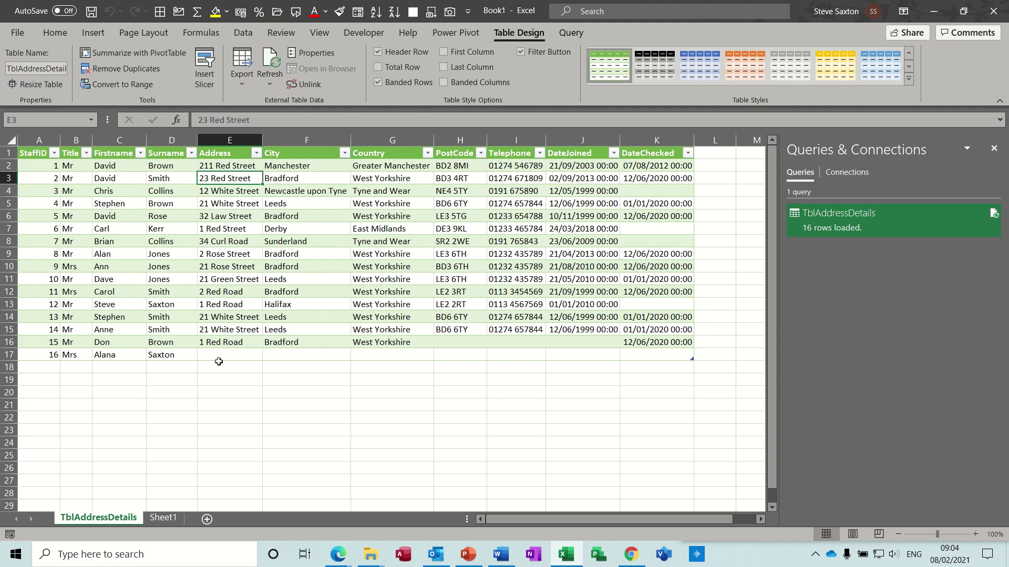
left_click(403, 559)
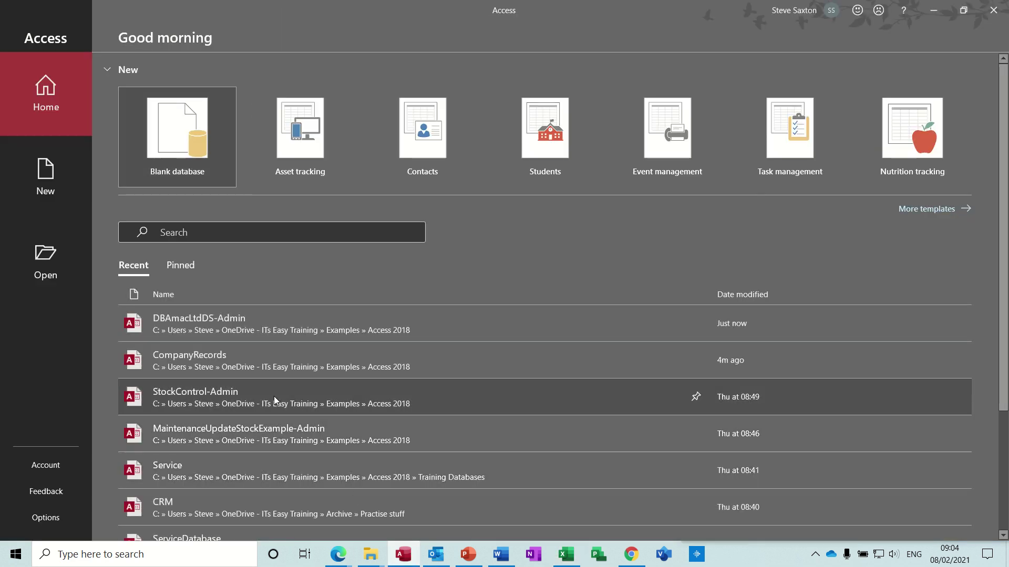
Open TblAddressDetails in CompanyRecords and enter record 16's address: 21, Bradford, West Yorkshire
left_click(263, 366)
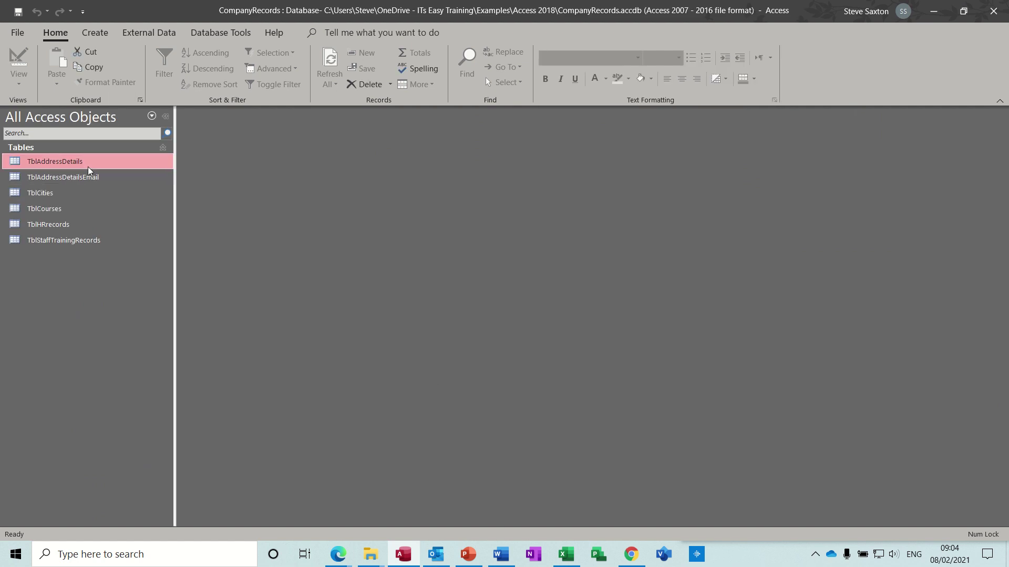
double_click(87, 166)
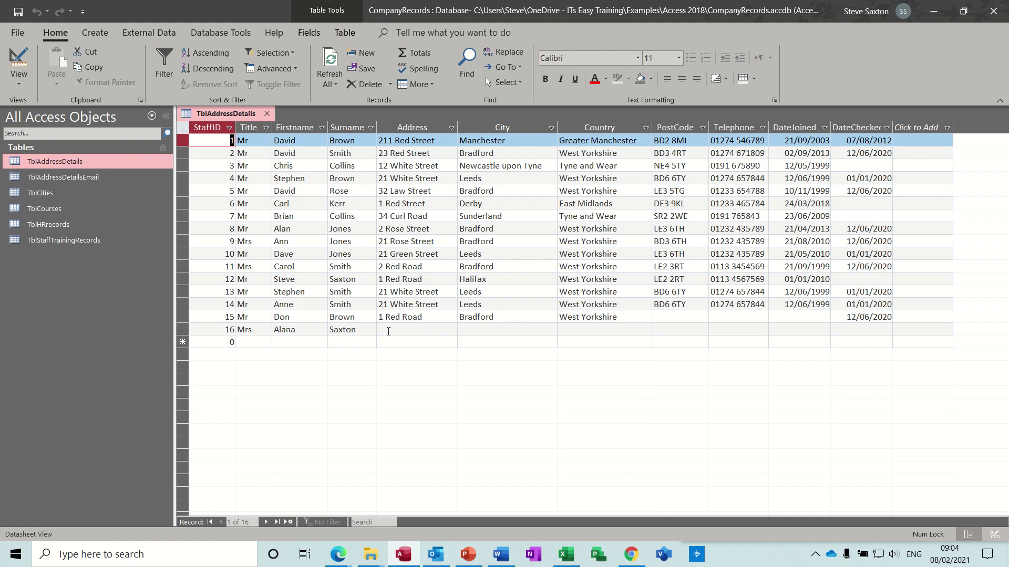
left_click(388, 330)
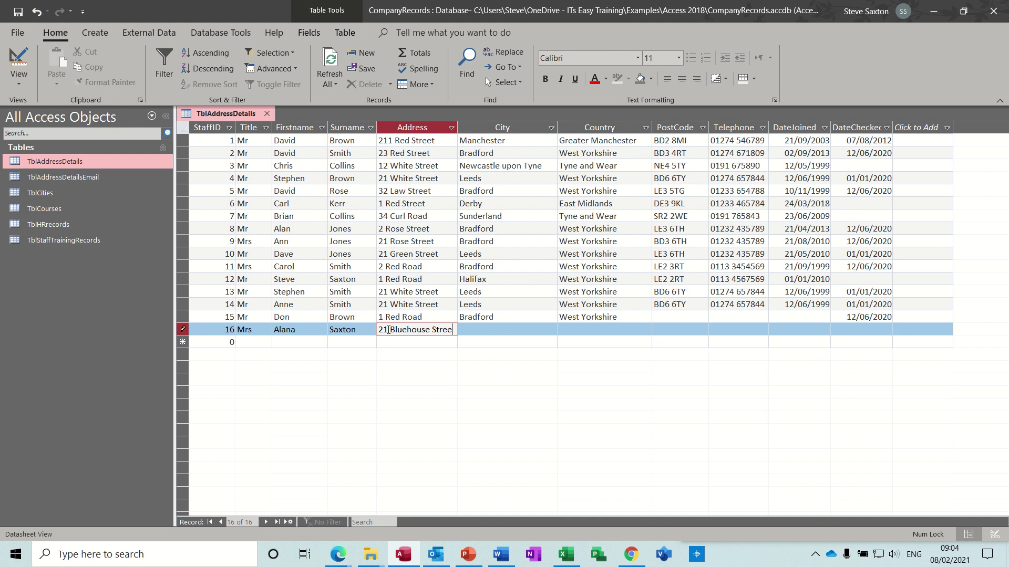
key("Tab")
key("Tab")
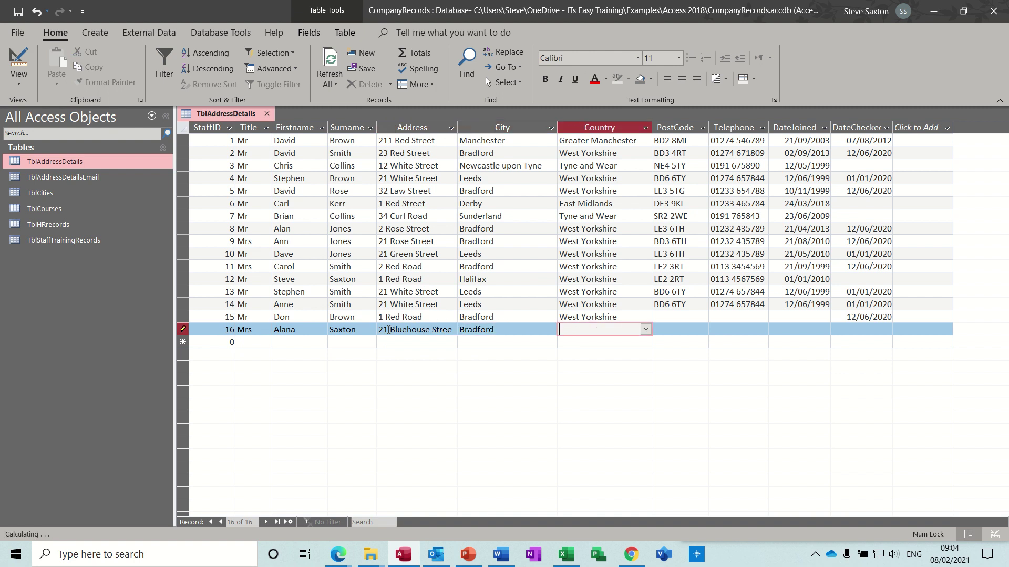
Stamp record 16's DateChecked with today's date, 08/02/2021, and close the table
key("Tab")
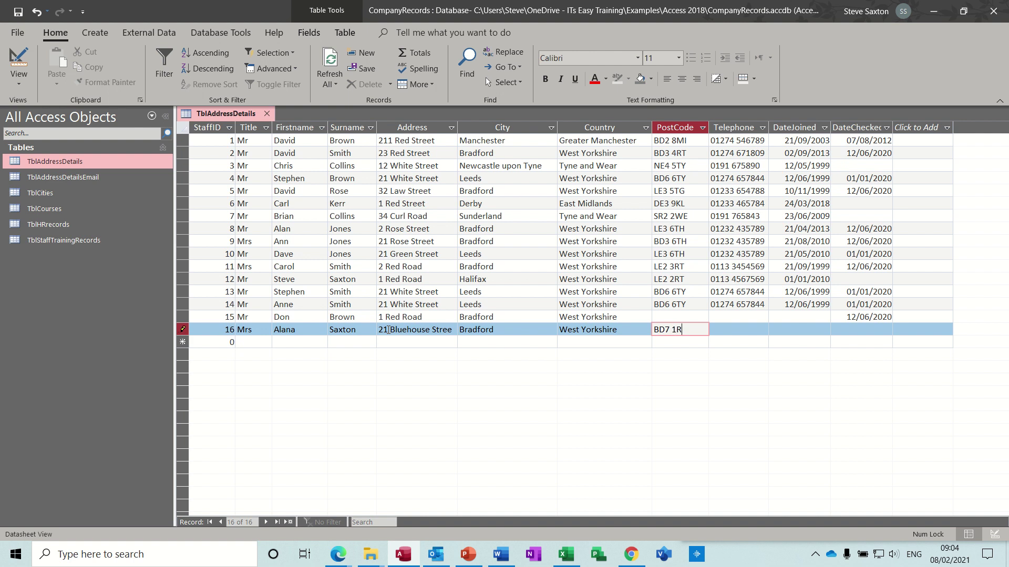
key("Tab")
key("Tab")
key("Tab")
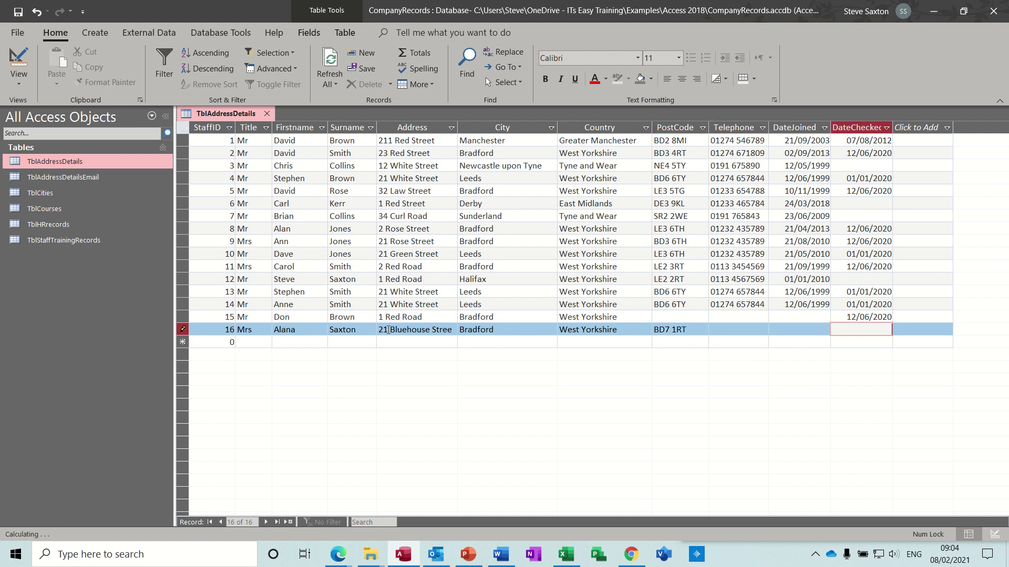
key("ctrl+semicolon")
left_click(719, 331)
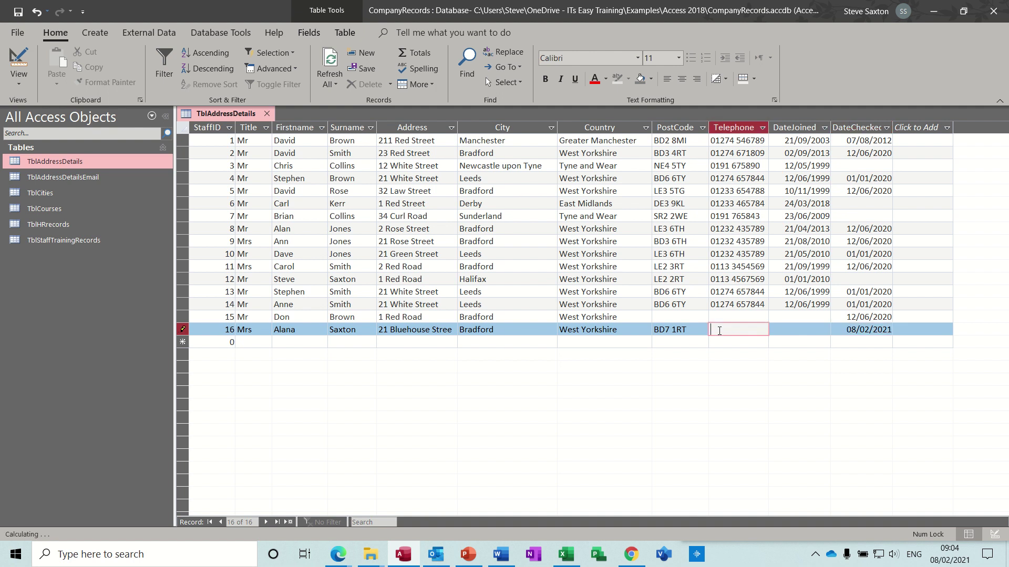
left_click(267, 113)
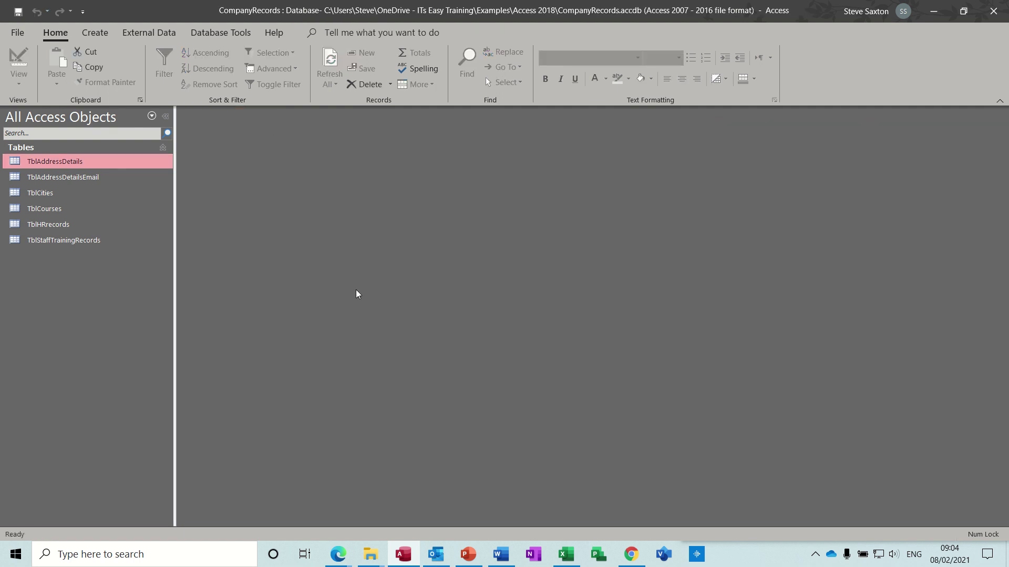
Refresh the TblAddressDetails table in Excel so row 16 shows the new details
left_click(566, 554)
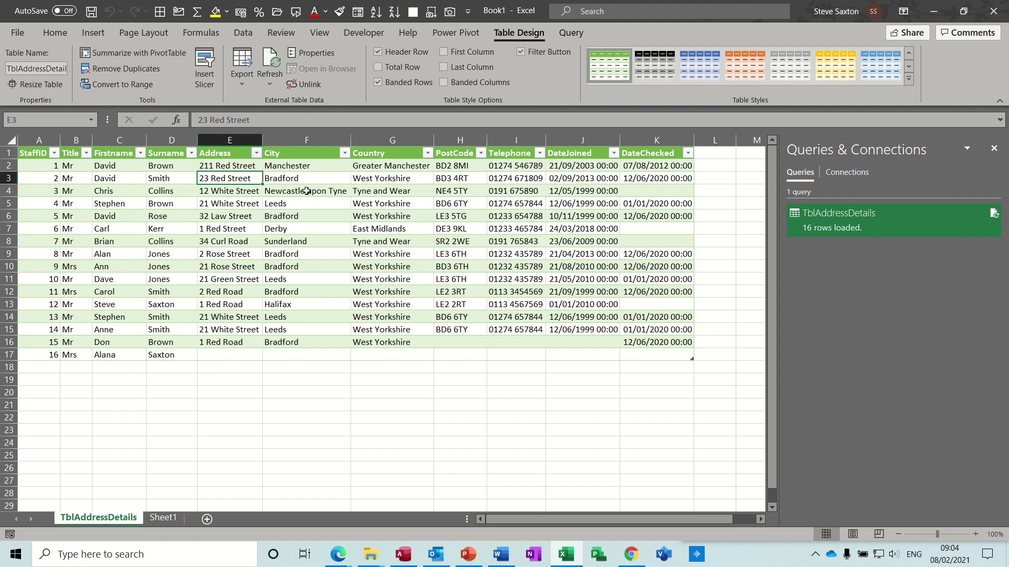
left_click(269, 60)
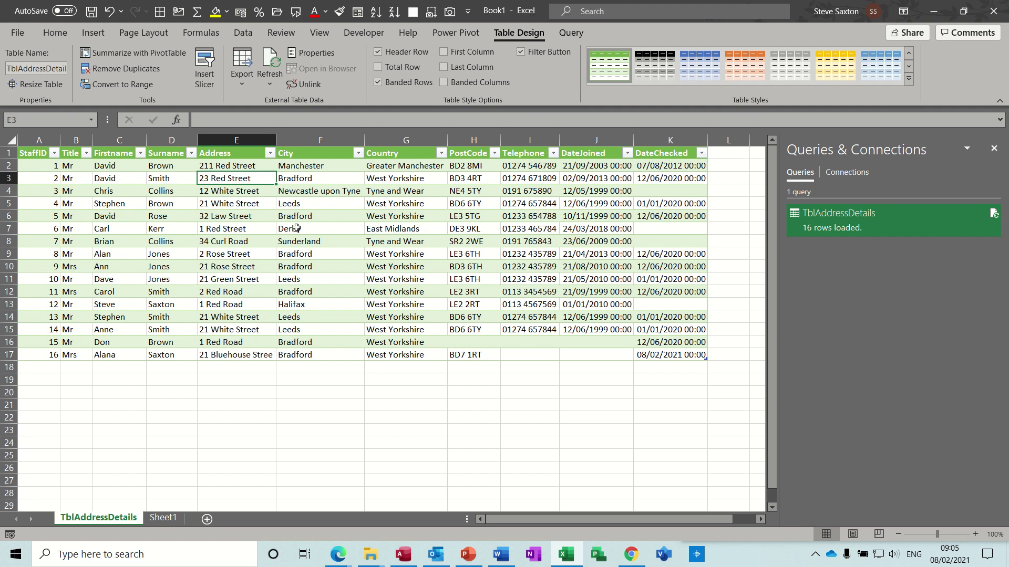
Start inserting a PivotTable at cell B2 on Sheet1
left_click(158, 521)
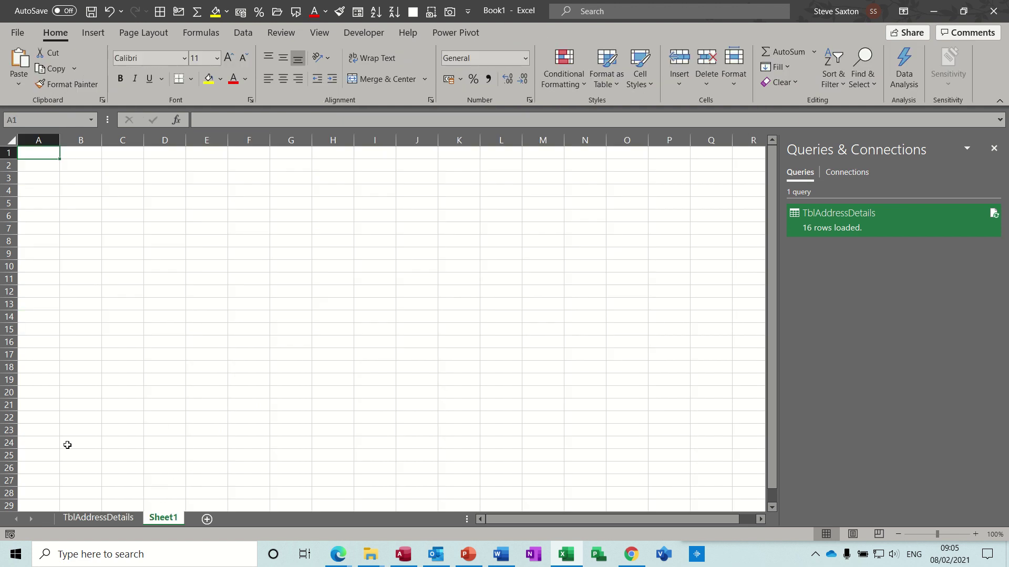
left_click(75, 166)
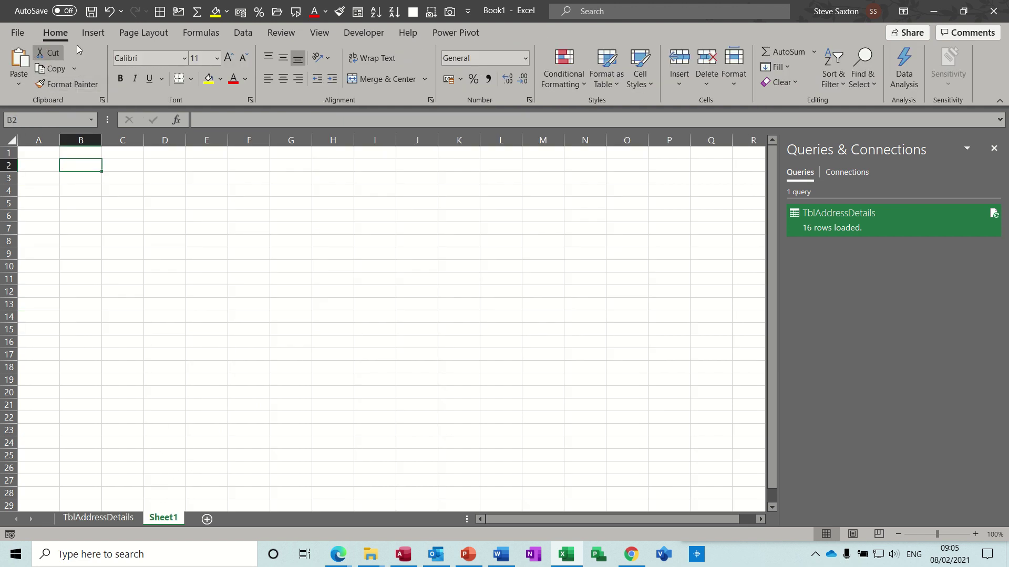
left_click(100, 35)
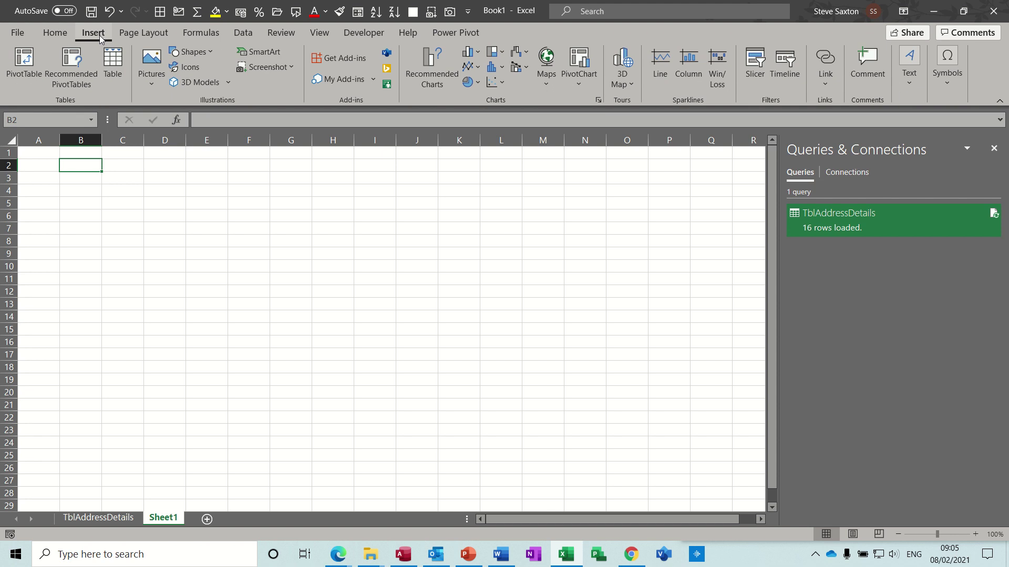
left_click(30, 62)
left_click_drag(553, 193, 314, 185)
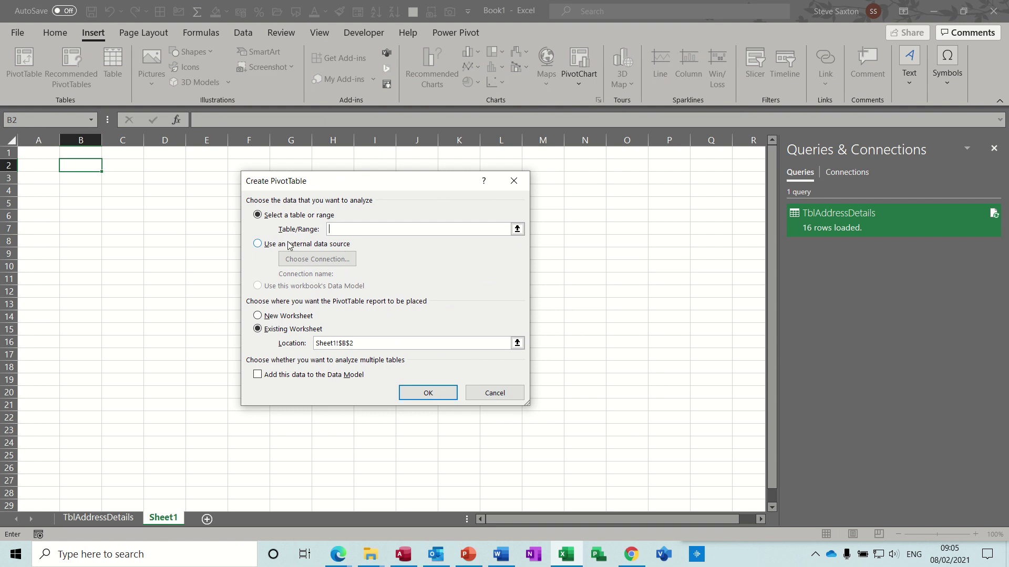
Choose an external data source and view the Existing Connections list
left_click(264, 246)
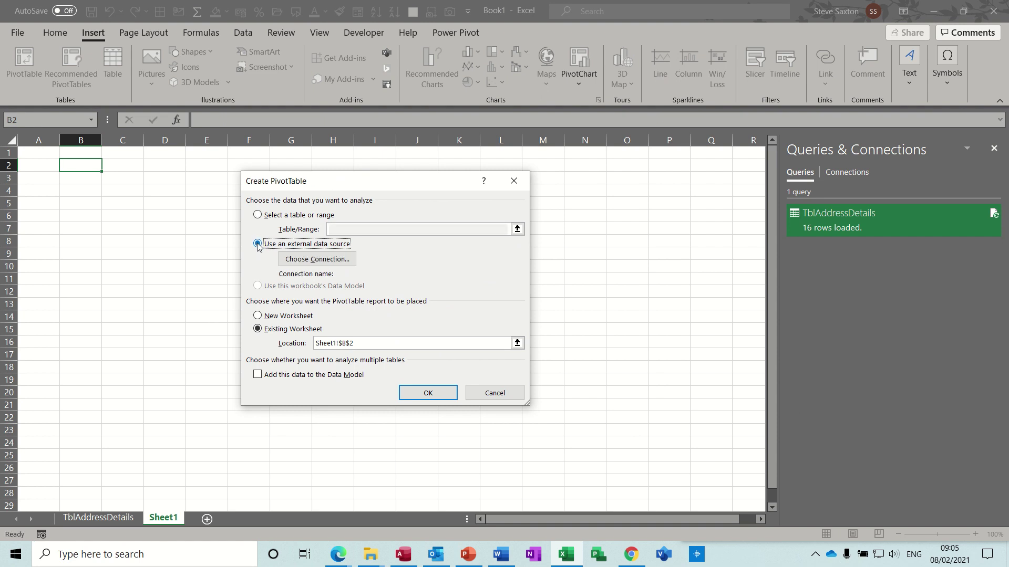
left_click(332, 261)
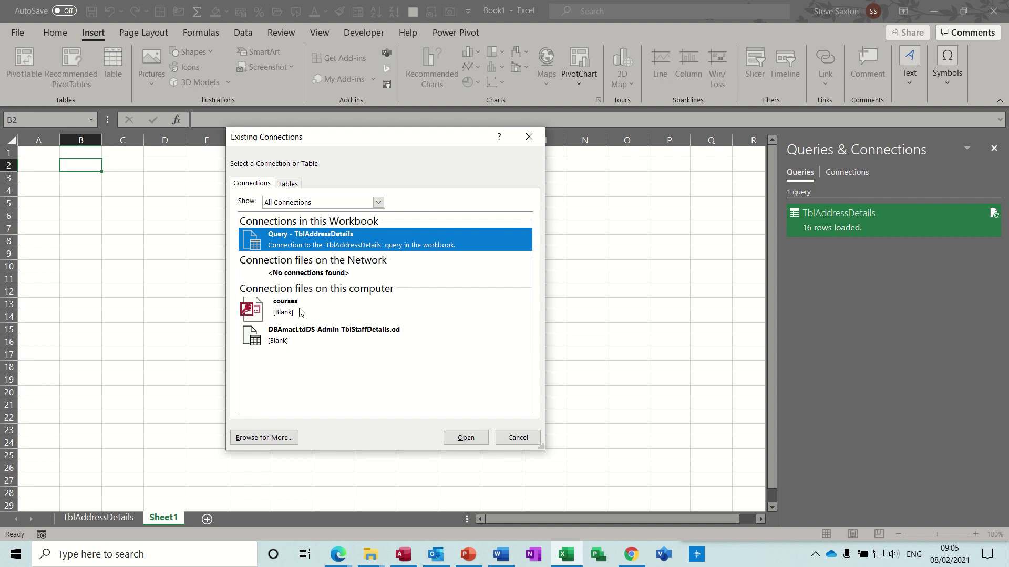
left_click(293, 185)
left_click(253, 185)
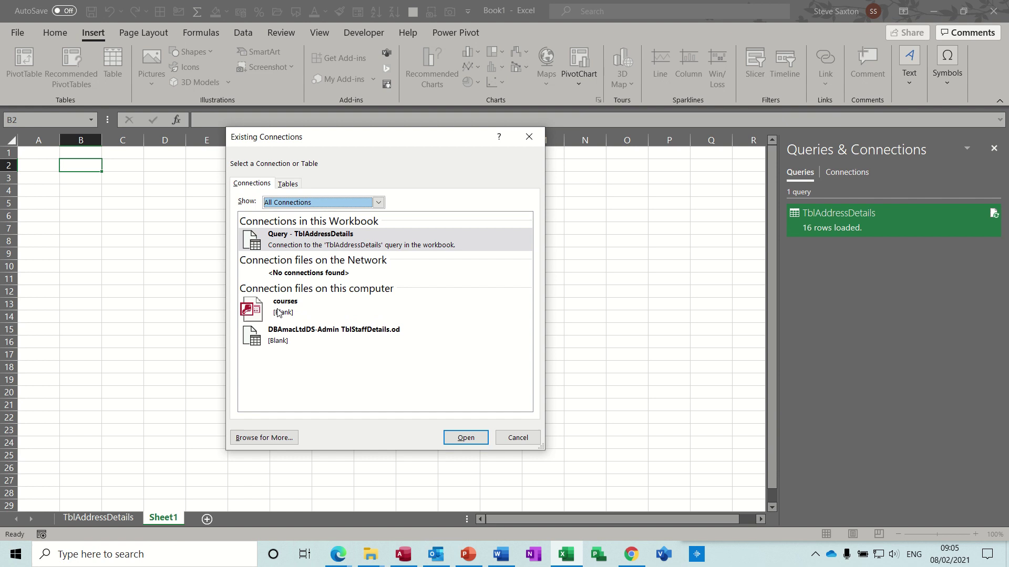
Connect the PivotTable to Access 2018\DBAmacLtdDS-Admin and create it at B2
left_click(270, 439)
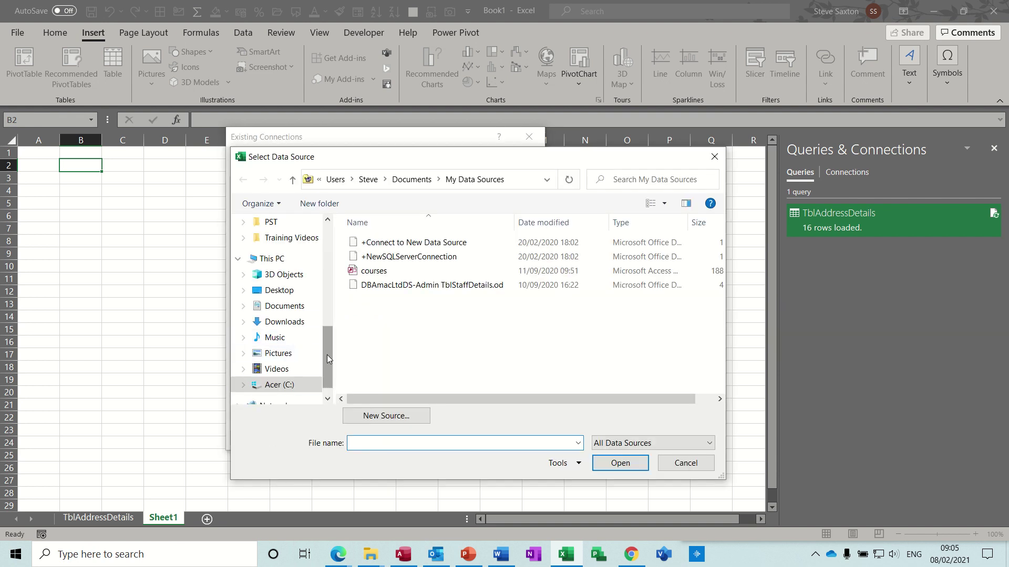
left_click_drag(327, 355, 324, 318)
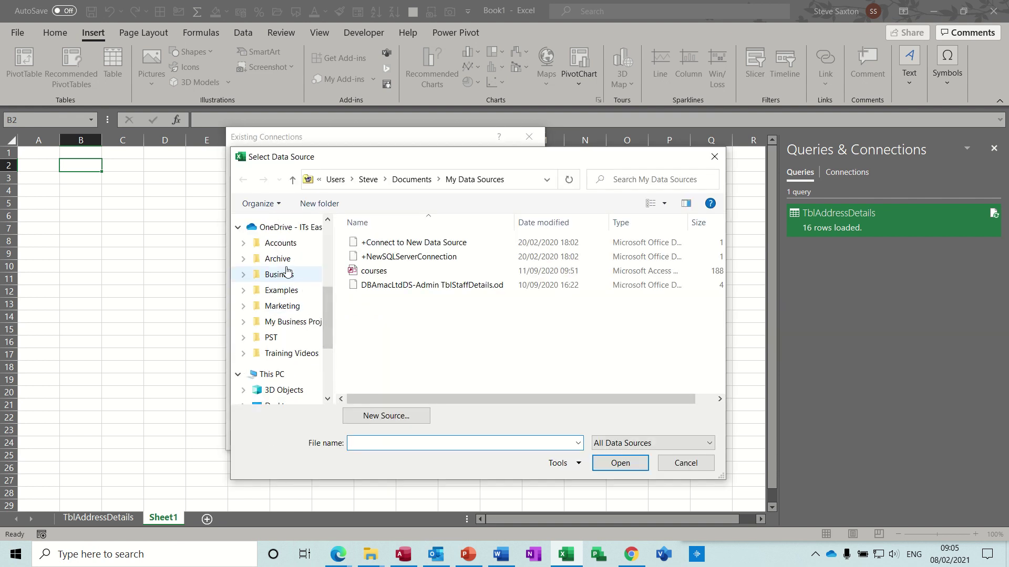
left_click(280, 292)
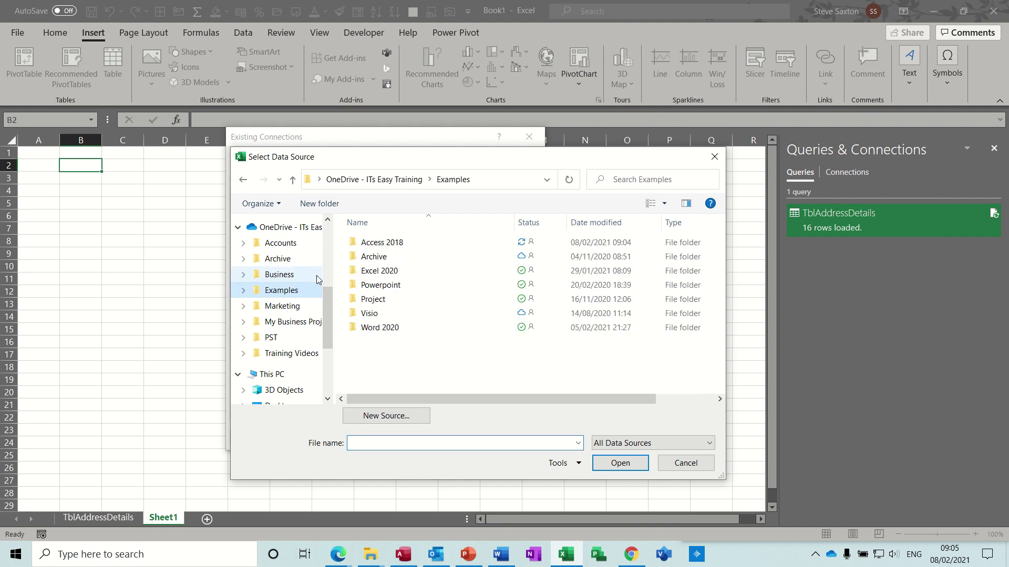
double_click(382, 243)
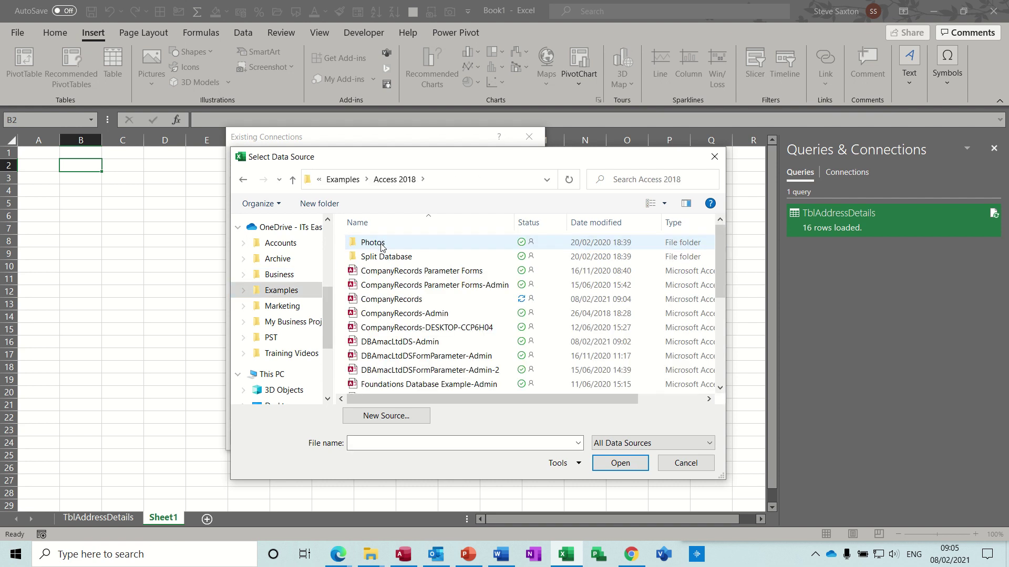
double_click(393, 343)
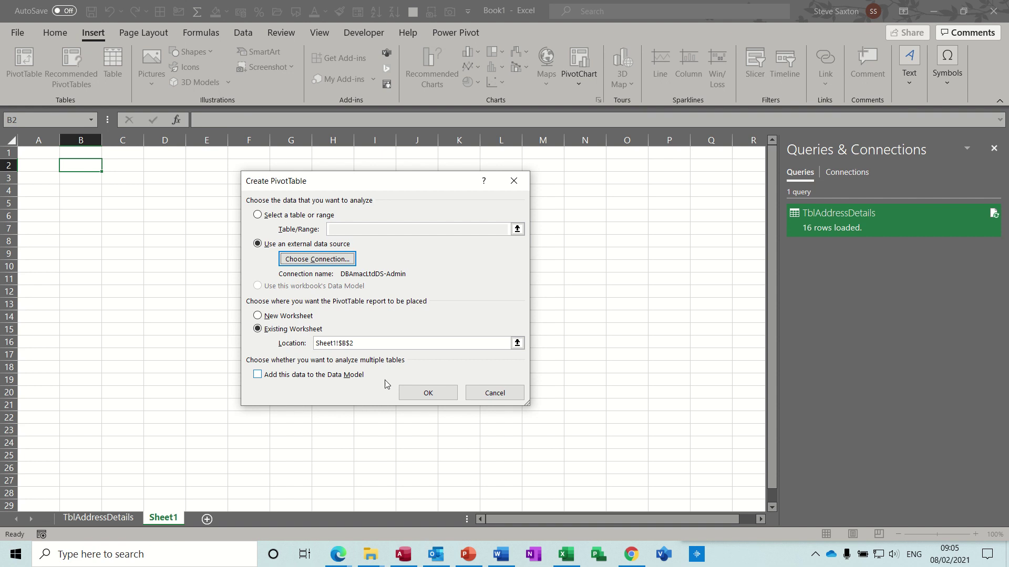
left_click(428, 399)
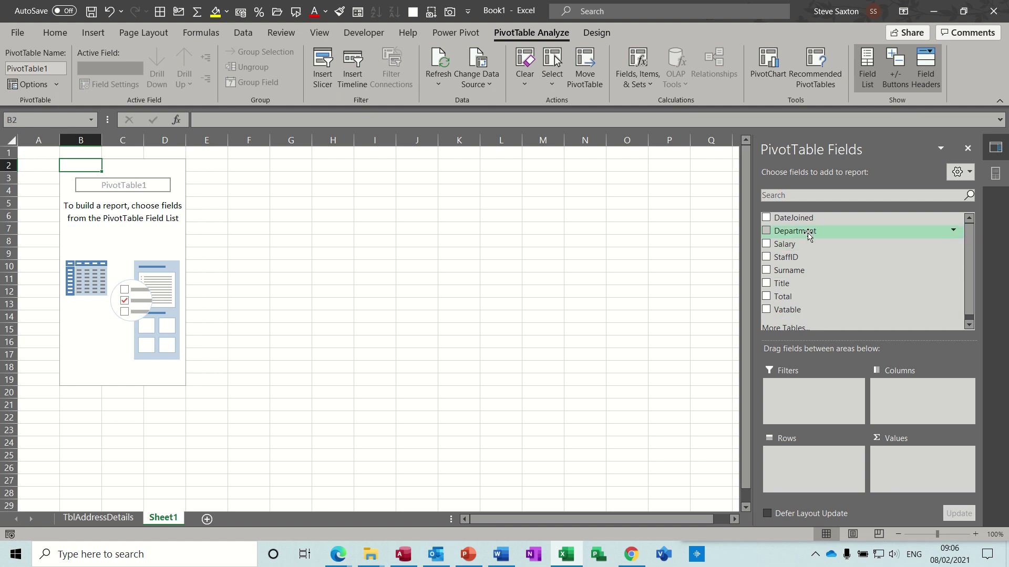
Show Sum of Salary by Department, formatting the sums as £ Accounting
left_click_drag(809, 236, 798, 456)
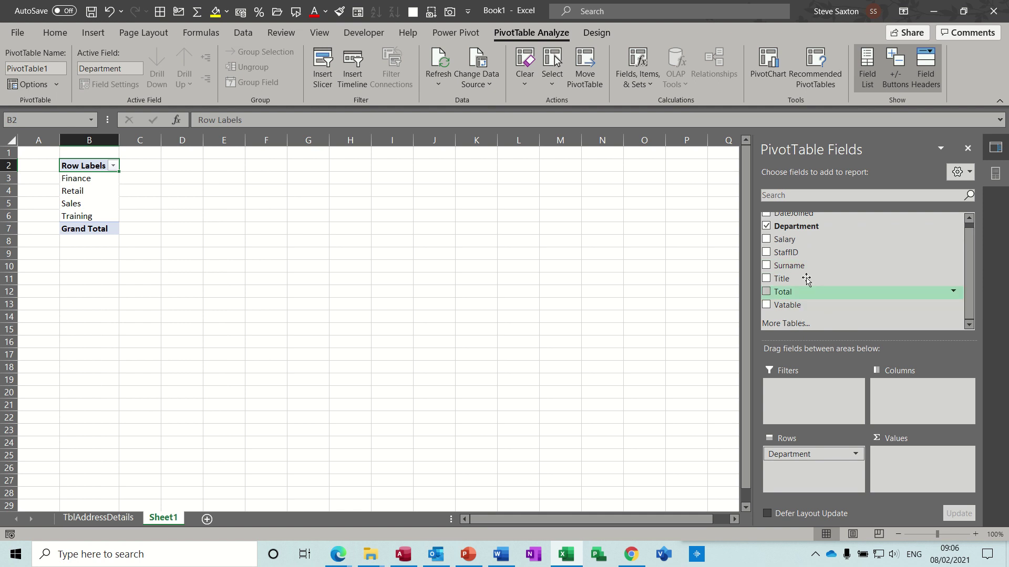
left_click_drag(789, 240, 902, 461)
left_click(900, 455)
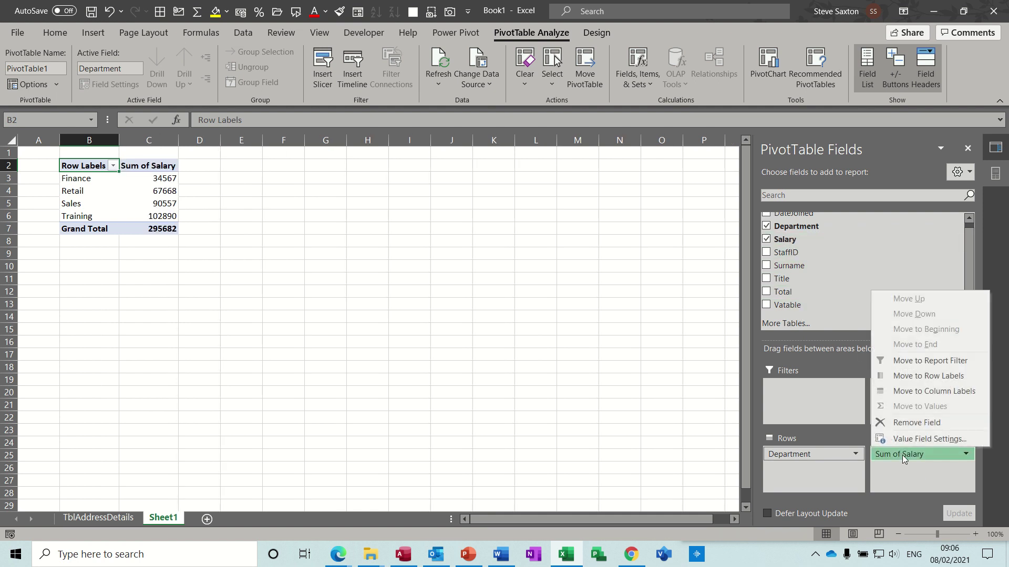
left_click(905, 441)
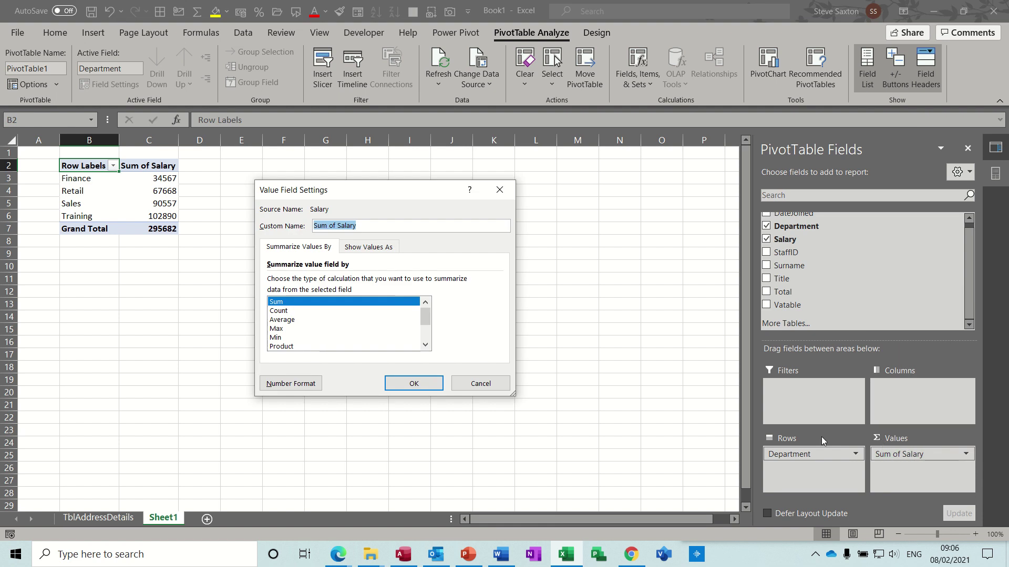
left_click(290, 384)
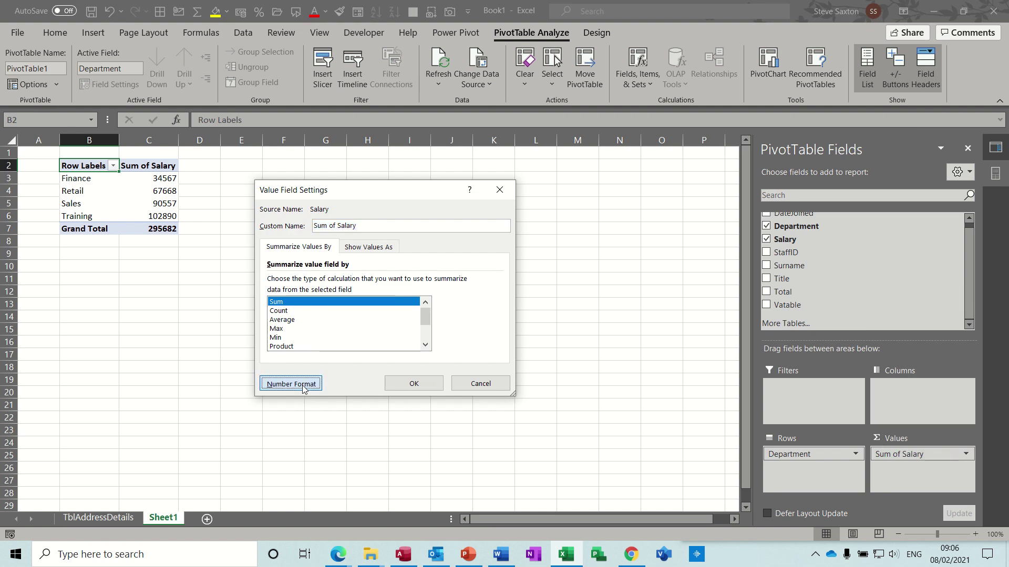
left_click(255, 213)
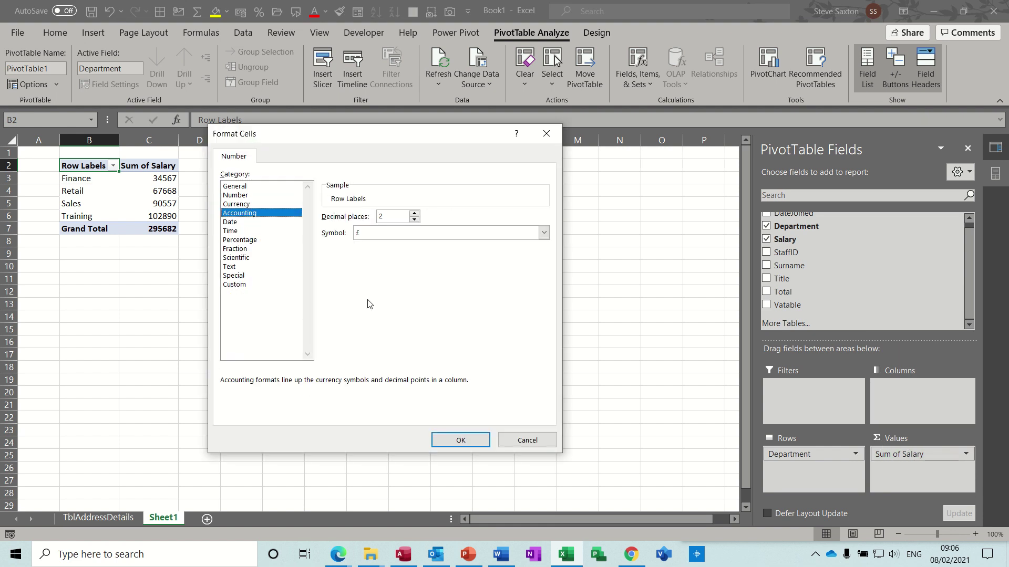
left_click(461, 439)
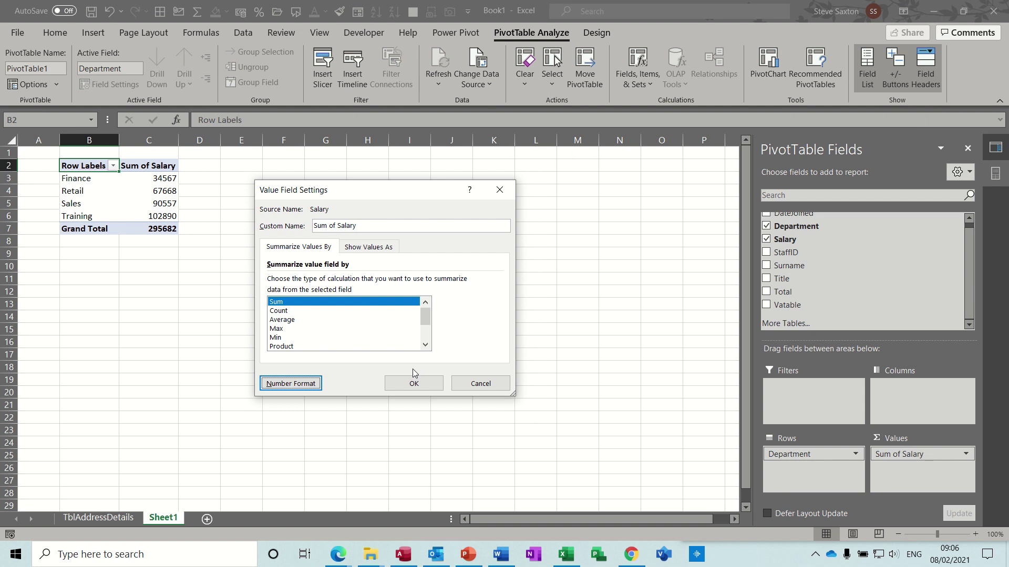
Apply the £ format, add Surname to Columns, then switch to Access
left_click(410, 386)
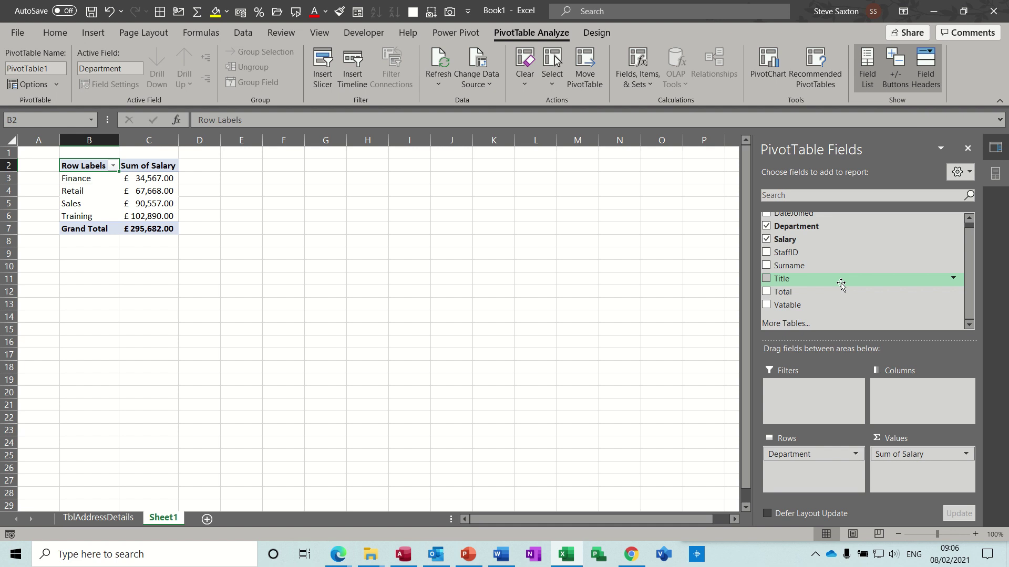
left_click_drag(804, 266, 910, 398)
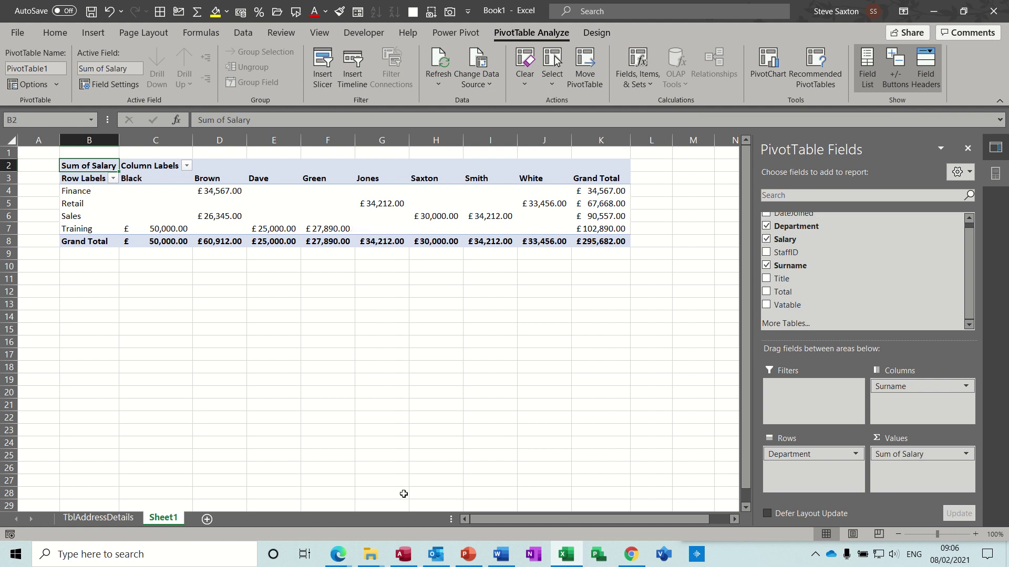
left_click(404, 556)
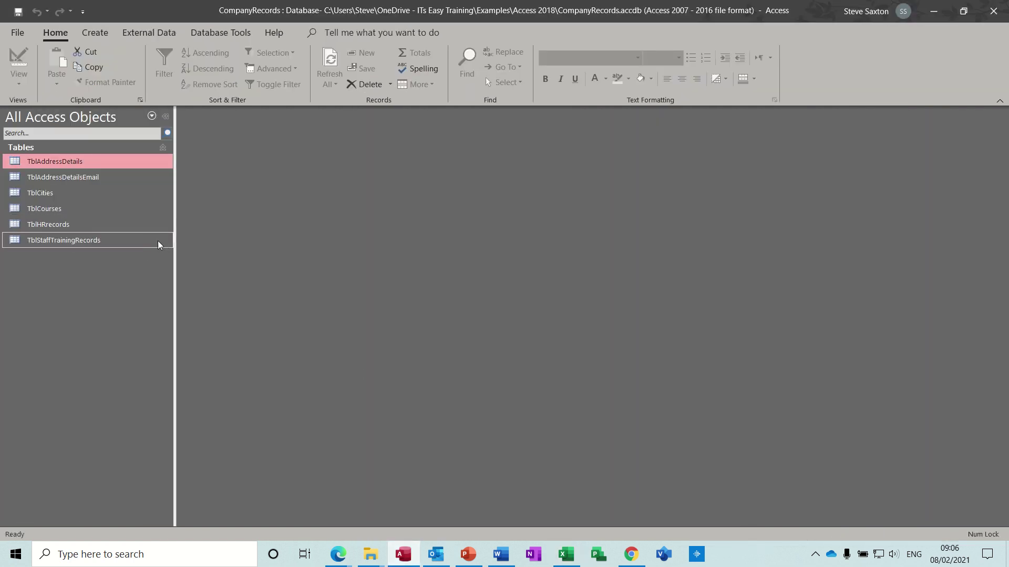
Open DBAmacLtdDS-Admin from Access's recent databases, then return to Excel
left_click(19, 35)
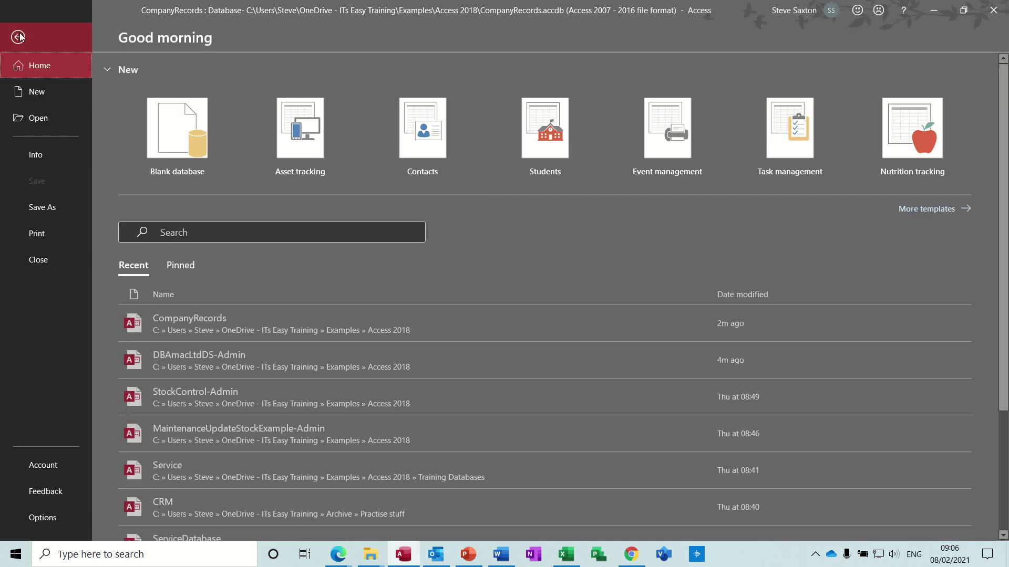
left_click(42, 121)
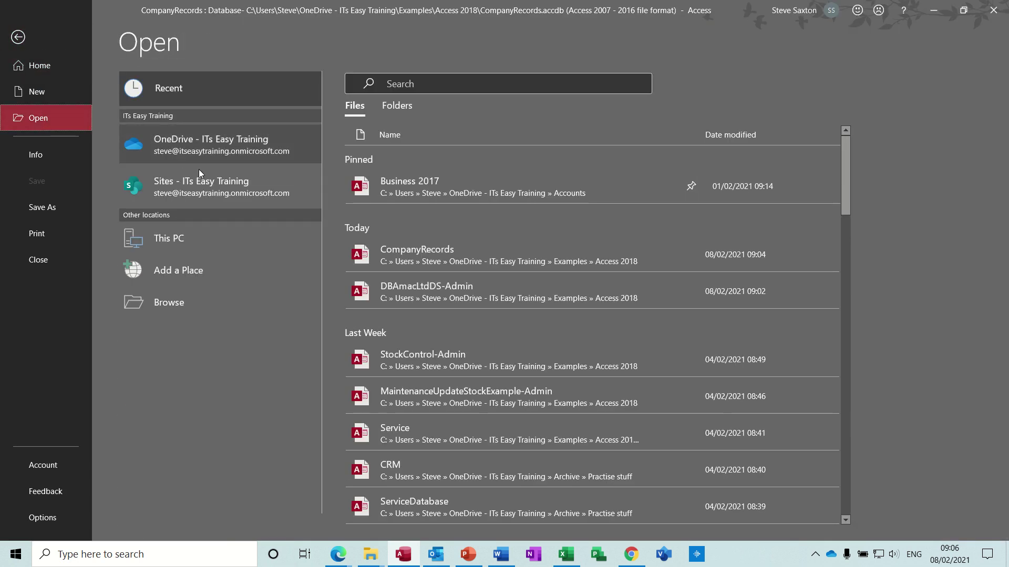
left_click(425, 291)
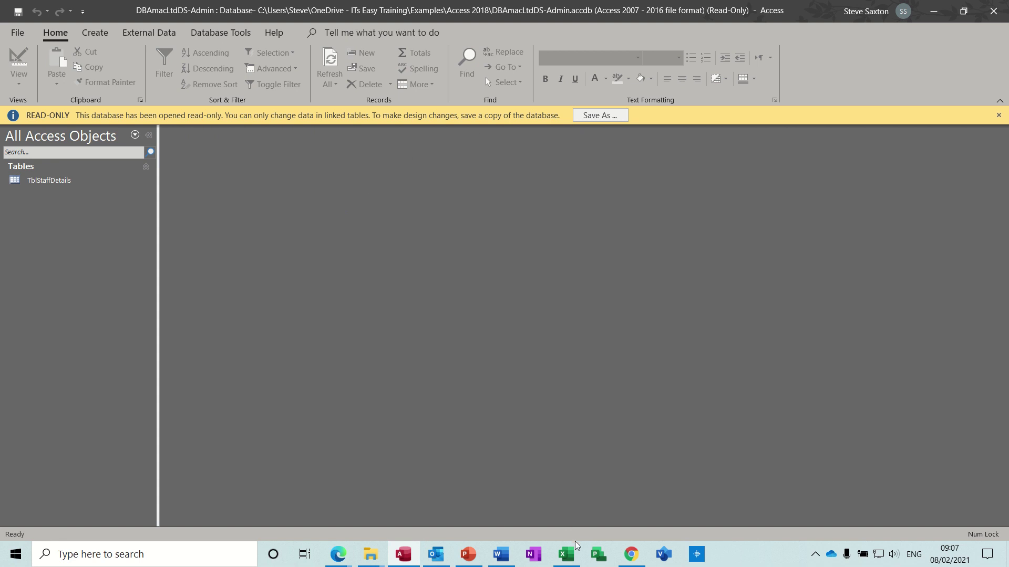
left_click(568, 555)
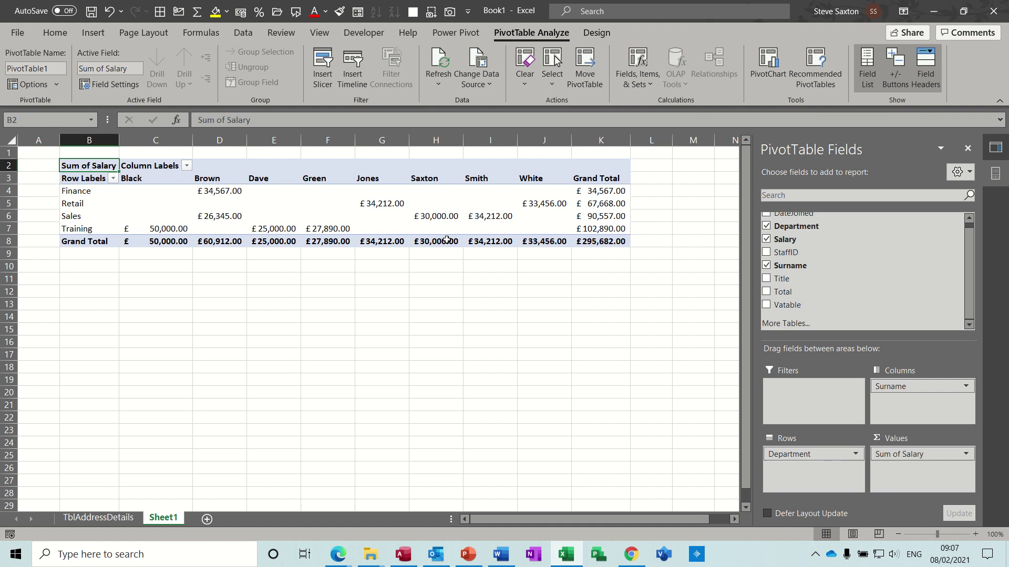
Save the workbook as 'test' in Documents and close it with Ctrl+W
left_click(91, 14)
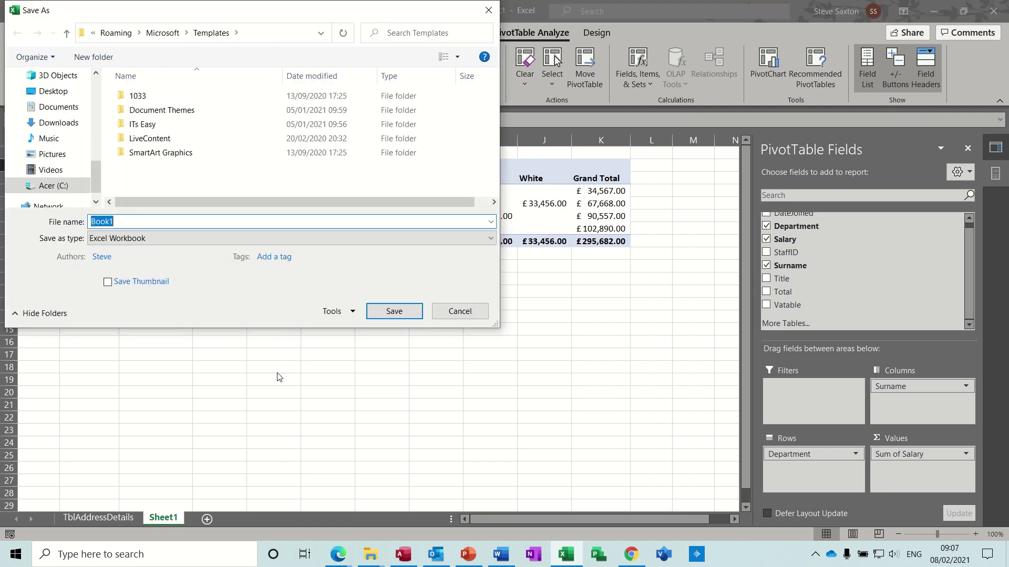
type("test")
left_click(58, 107)
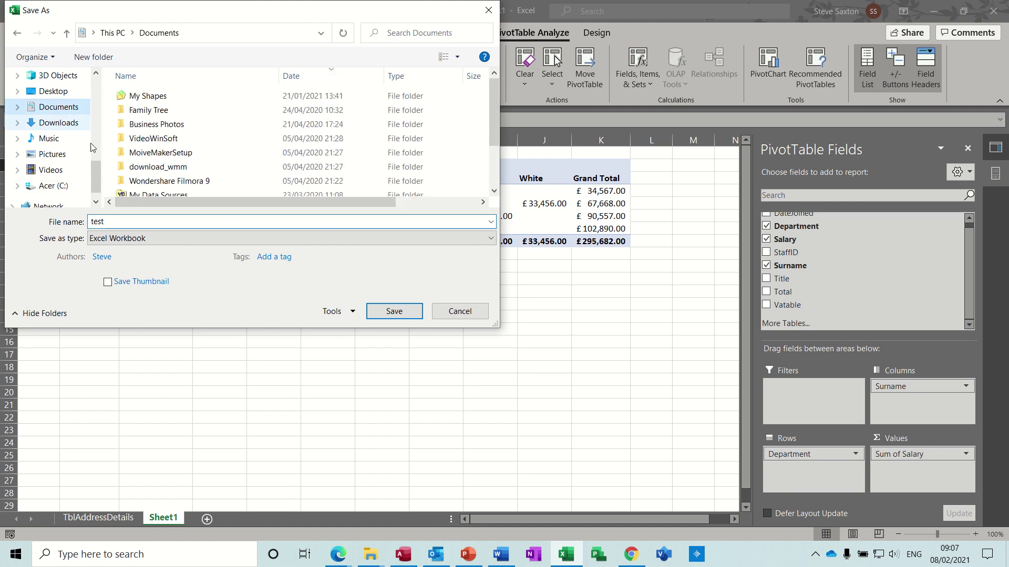
left_click(390, 315)
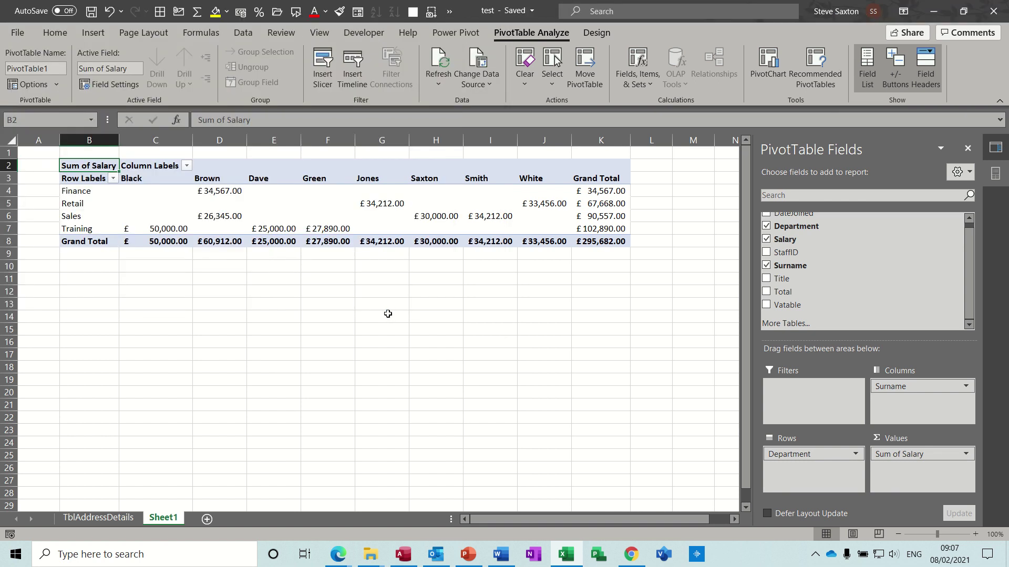
key("ctrl+w")
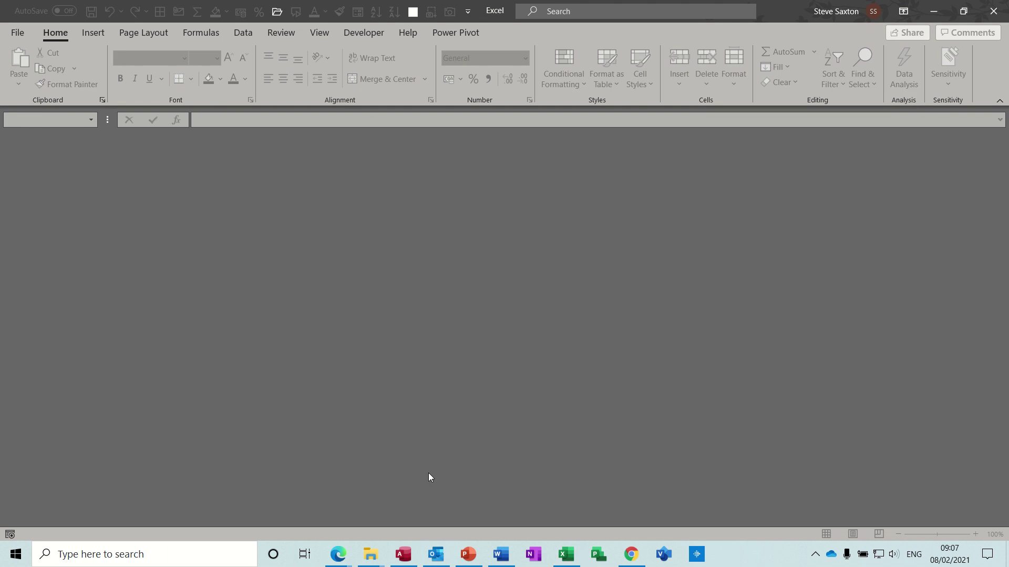
Back in Access, reopen DBAmacLtdDS-Admin from the Recent list so it's no longer read-only
left_click(404, 556)
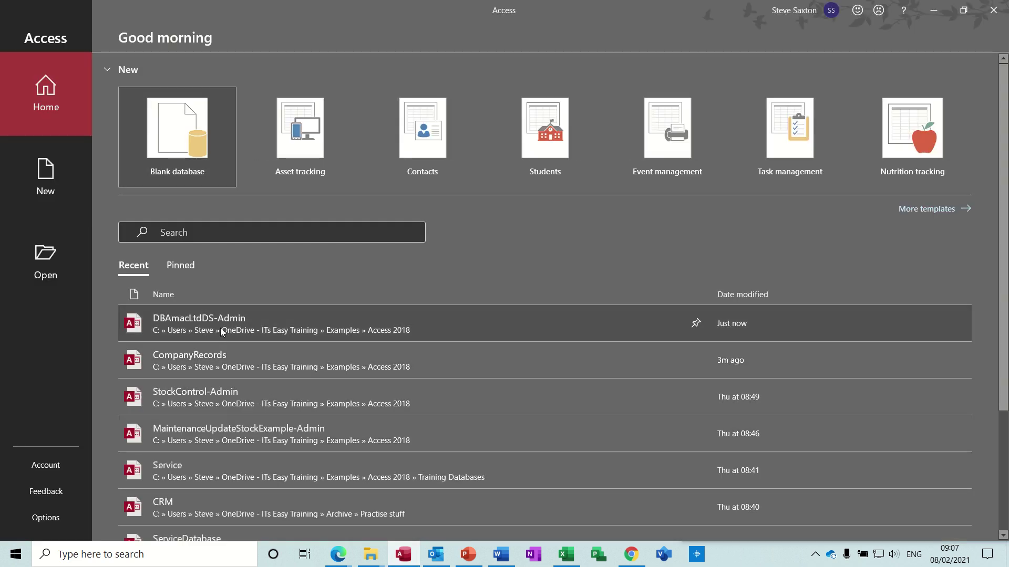
left_click(220, 330)
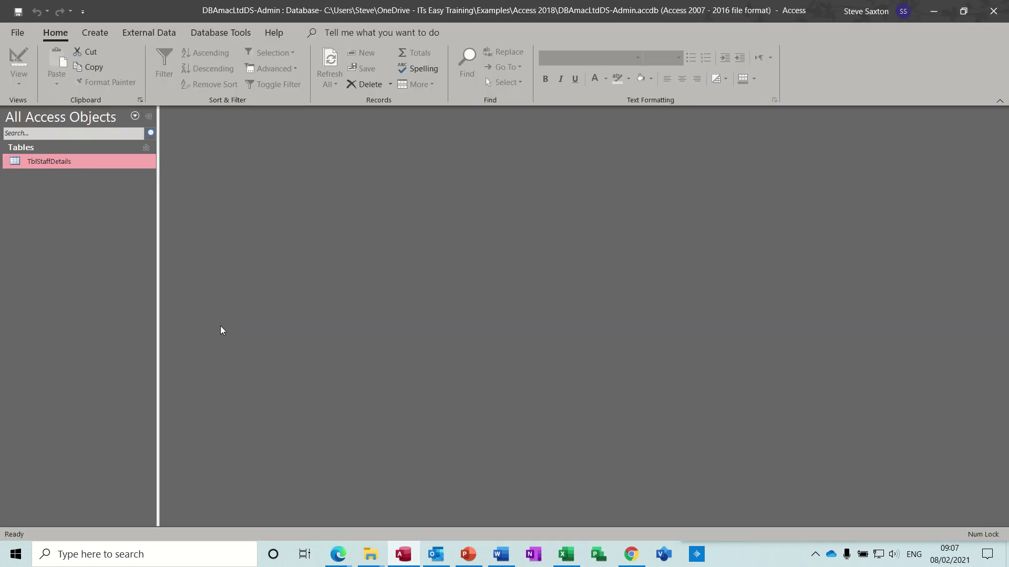
Open TblStaffDetails, start a new record titled M, and fix row 9's duplicate StaffID to 9
double_click(53, 162)
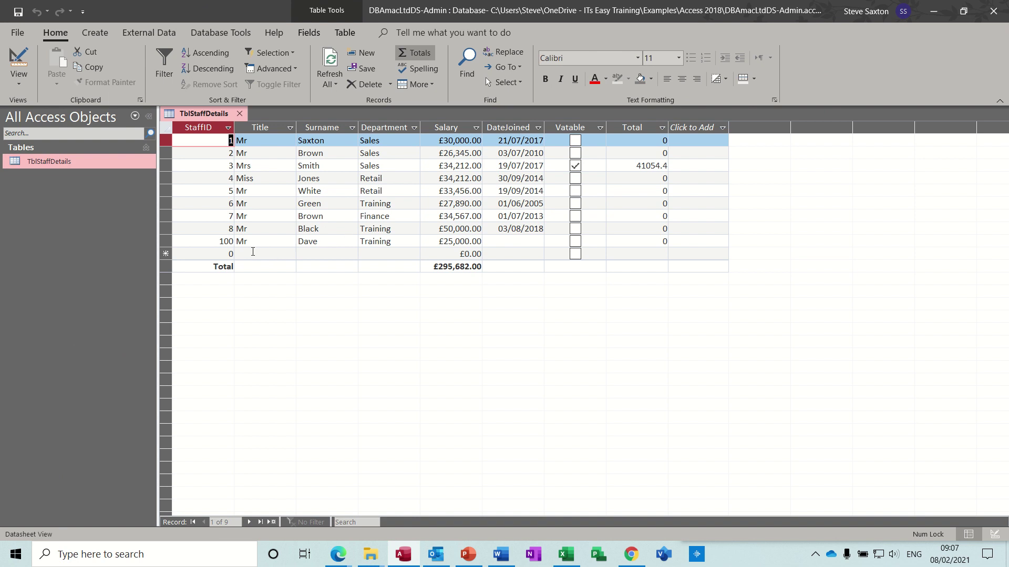
left_click(252, 254)
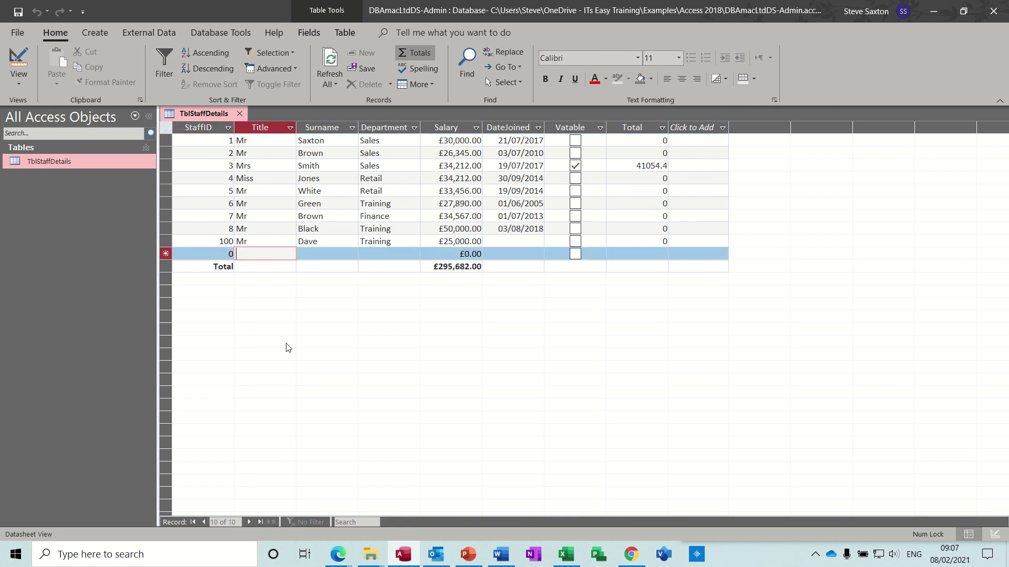
type("Mrs")
key("Tab")
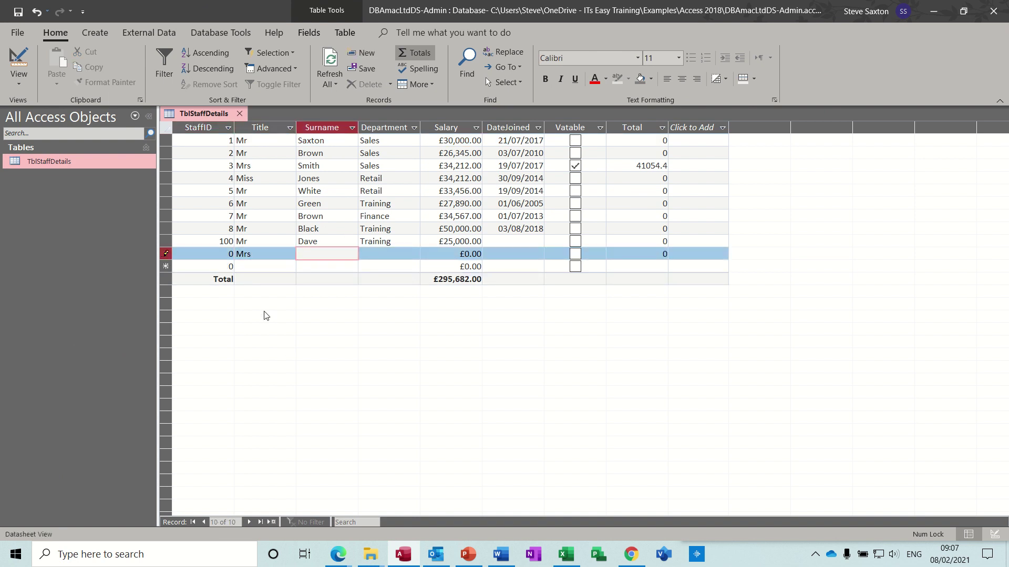
left_click(229, 255)
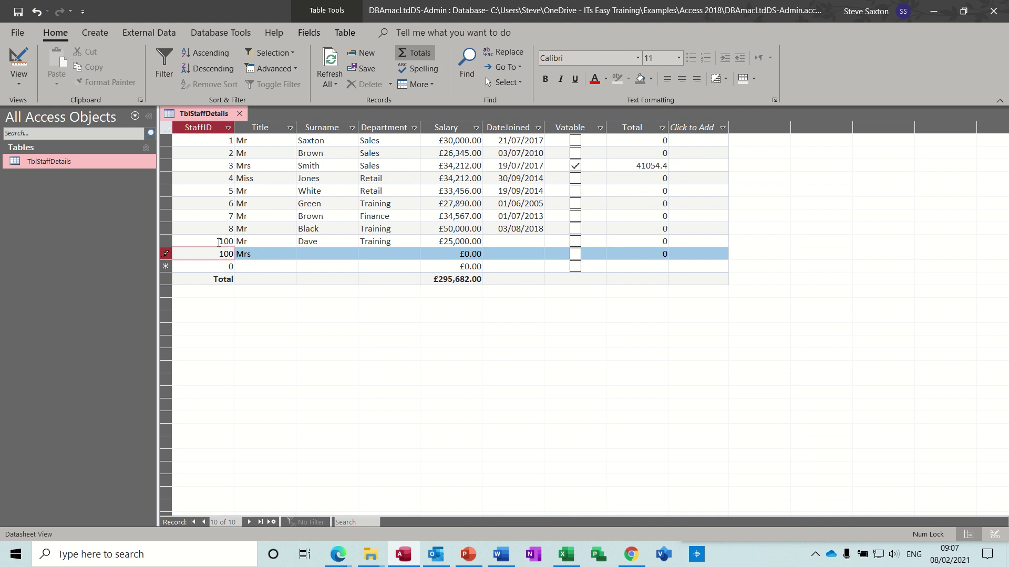
left_click(219, 243)
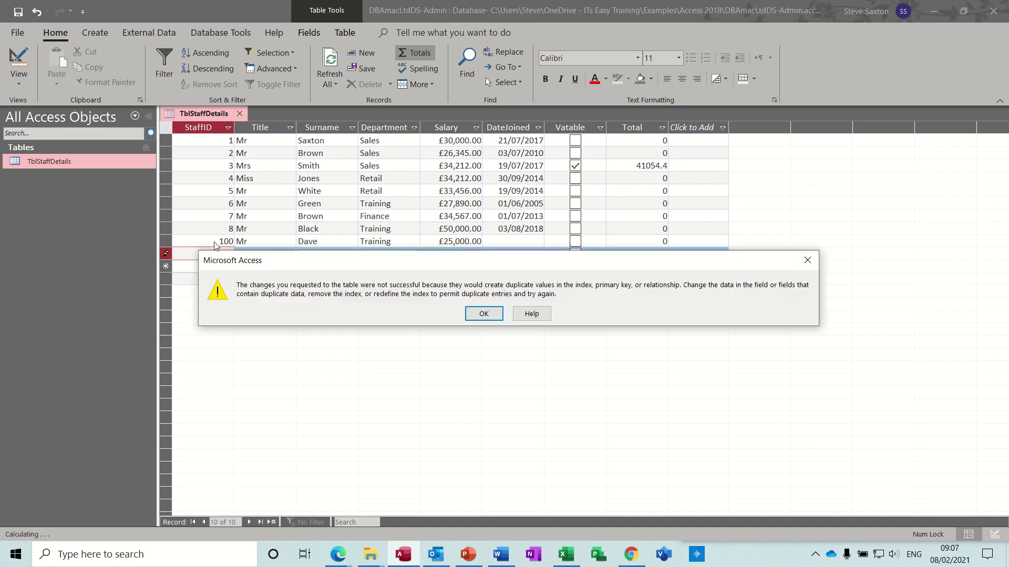
left_click(480, 314)
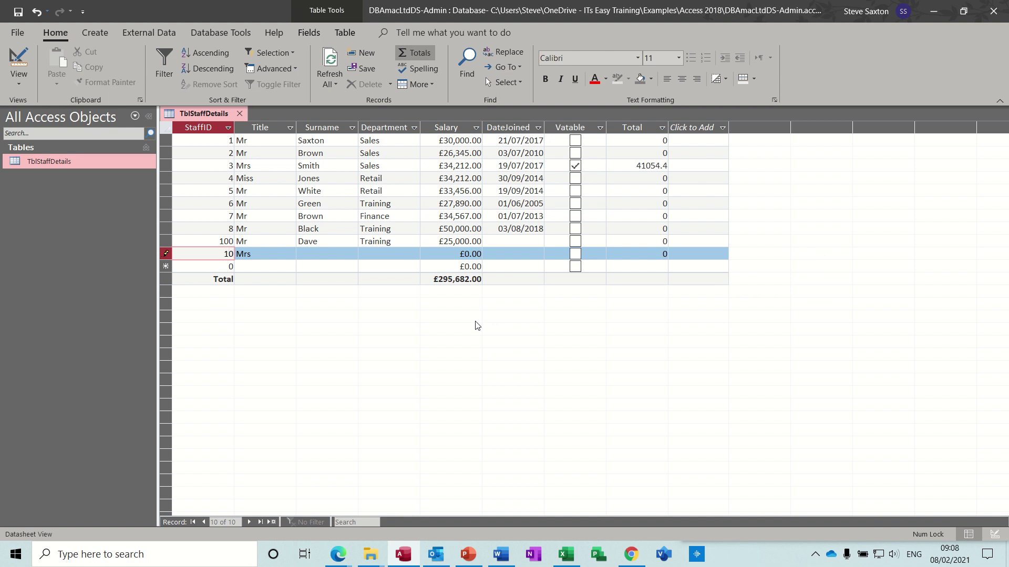
left_click(280, 265)
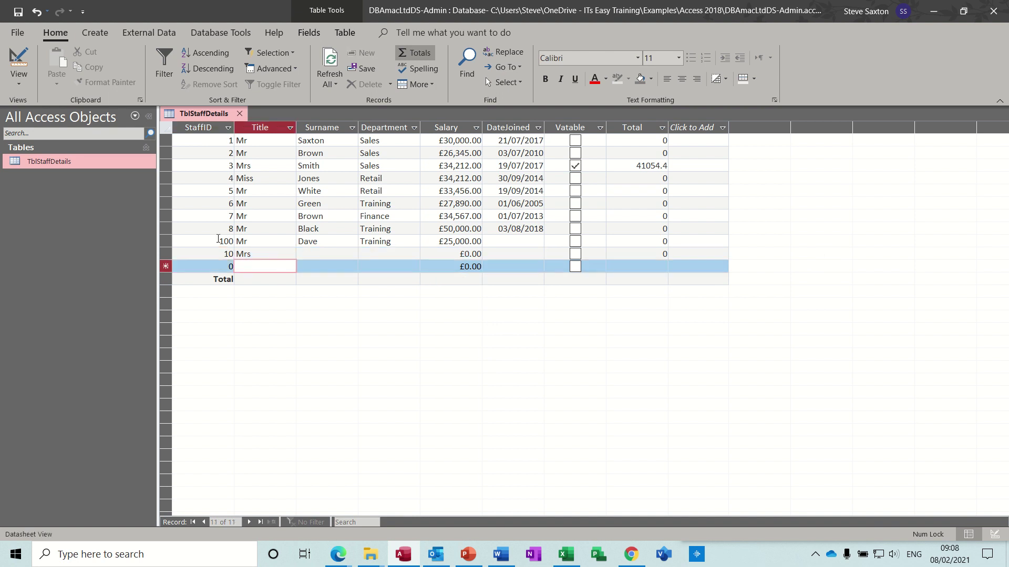
double_click(222, 240)
type("9")
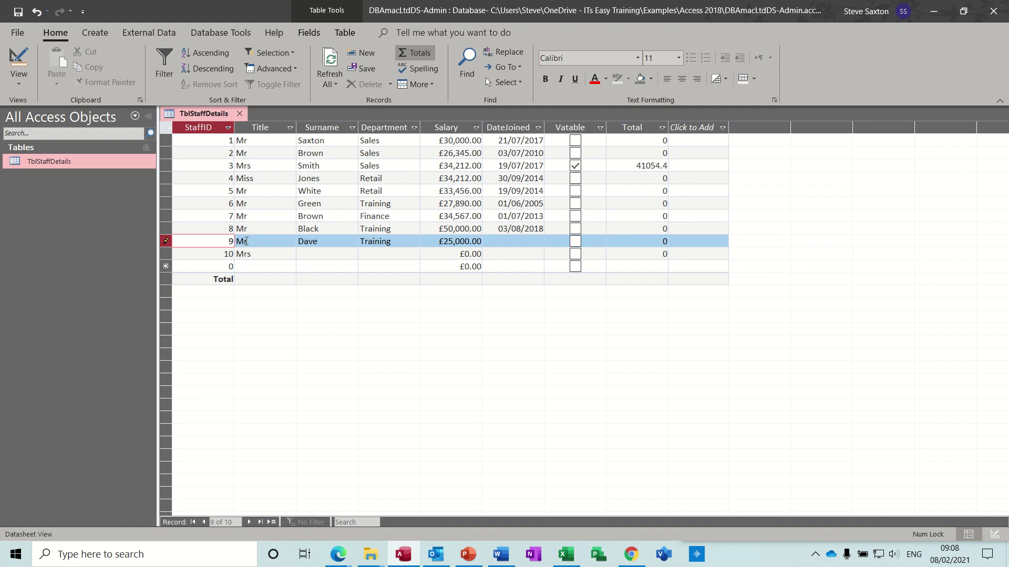
Fill record 10 with the surname, Training department, 30,000 salary and today's join date, then save
left_click(306, 254)
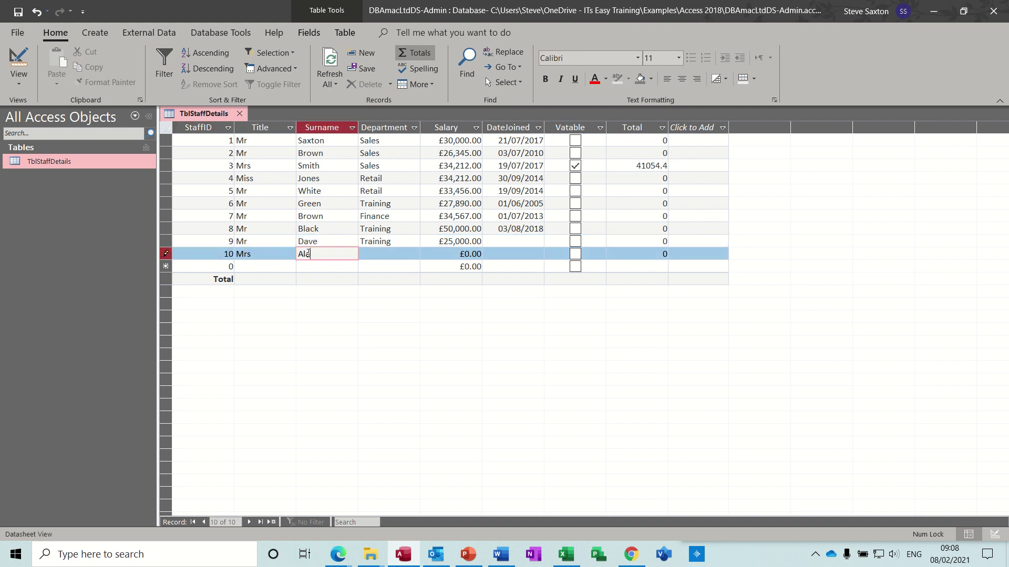
key("Tab")
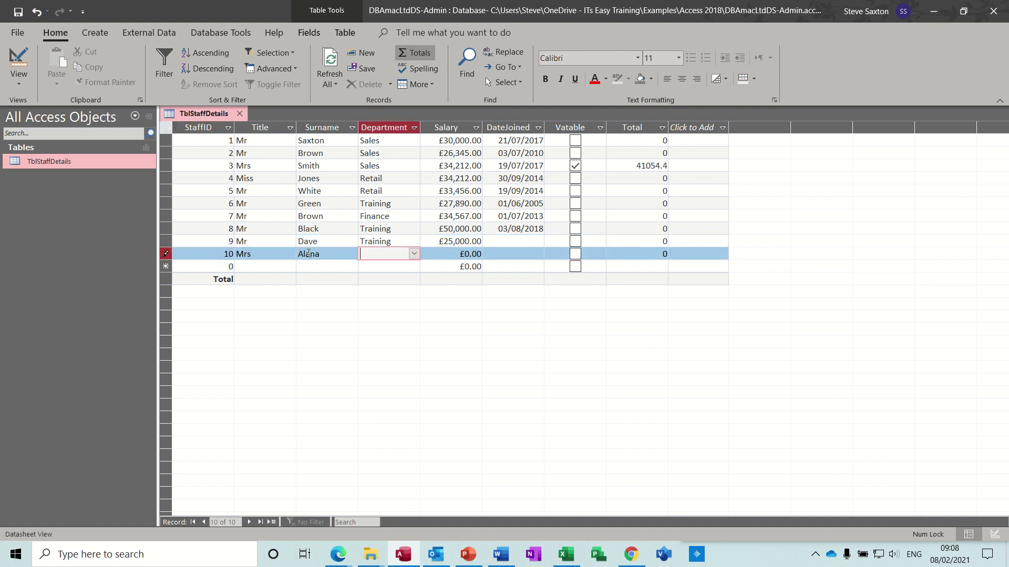
left_click(332, 257)
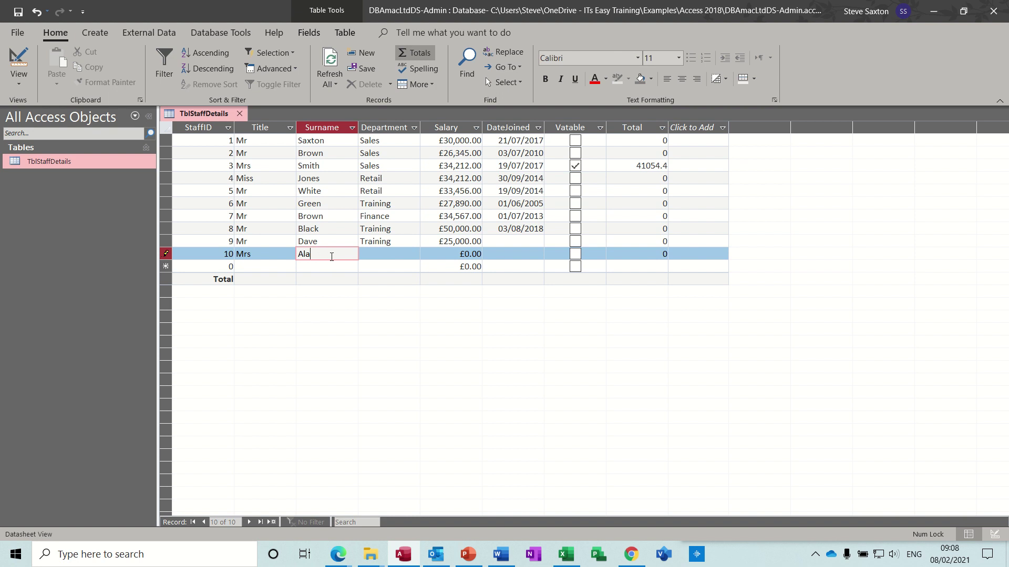
key("Tab")
type("Training")
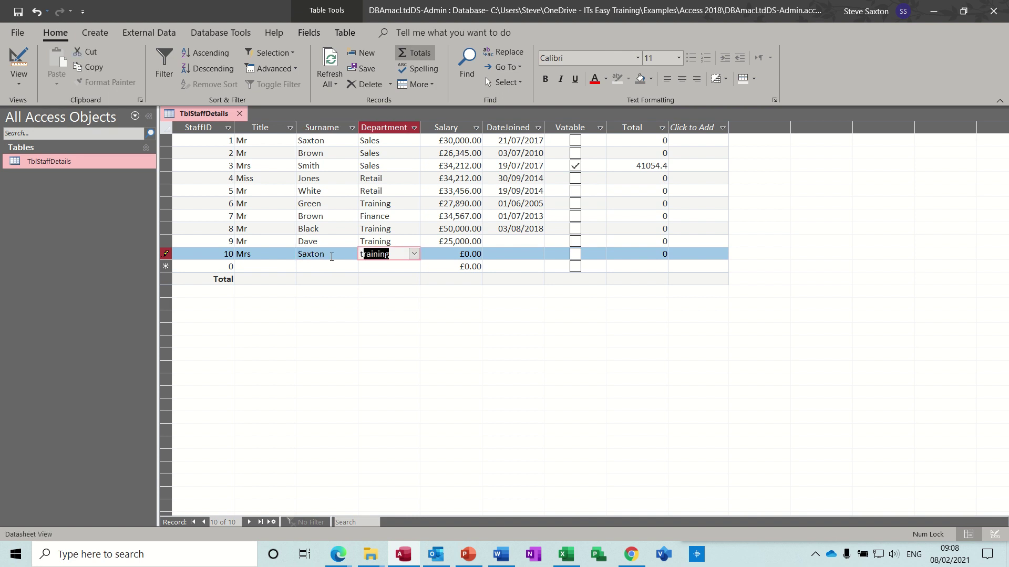
key("Tab")
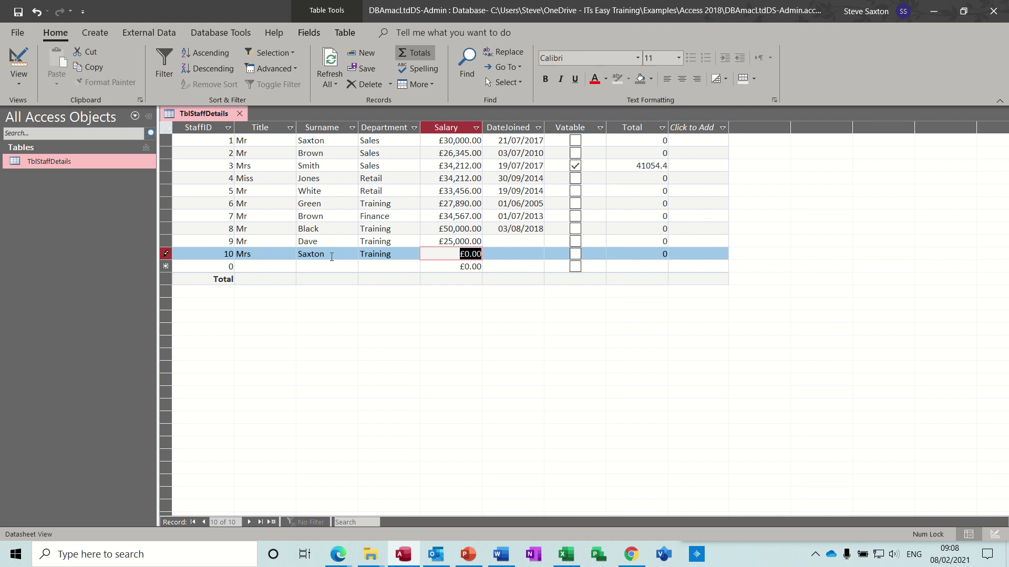
type("30,000")
key("Tab")
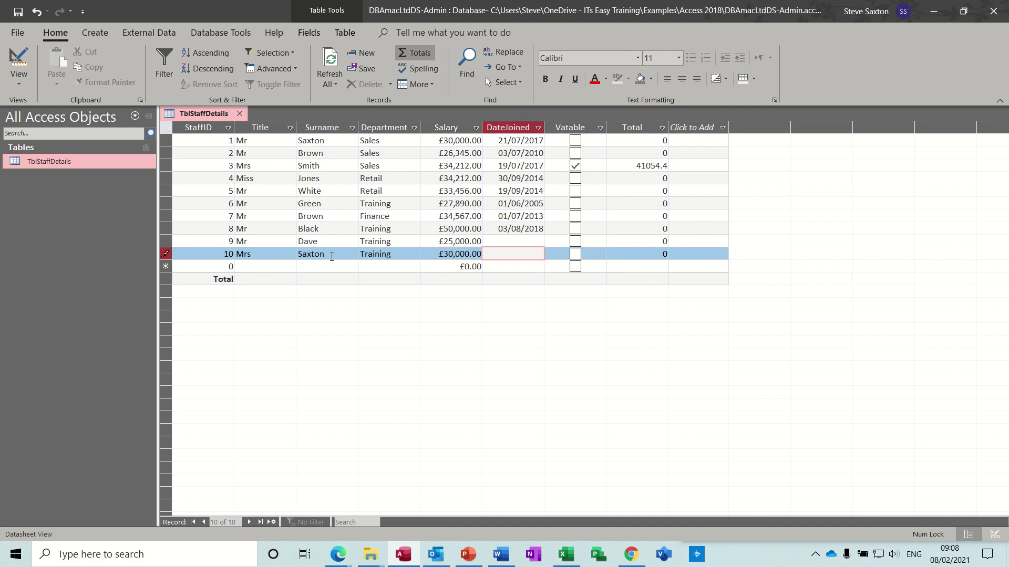
key("ctrl+semicolon")
key("Down")
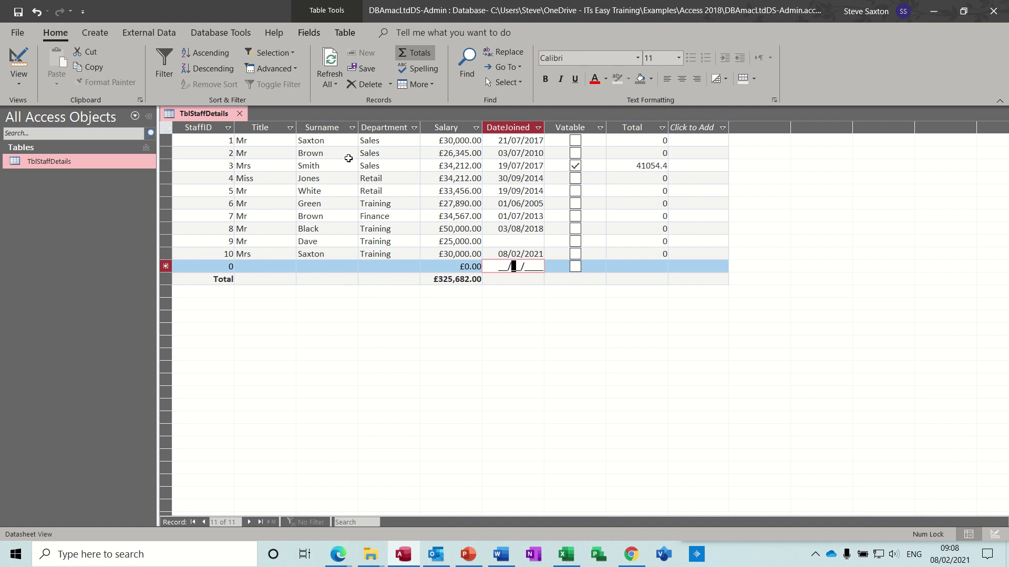
Close the staff table and reopen the test workbook in Excel with content enabled
left_click(240, 114)
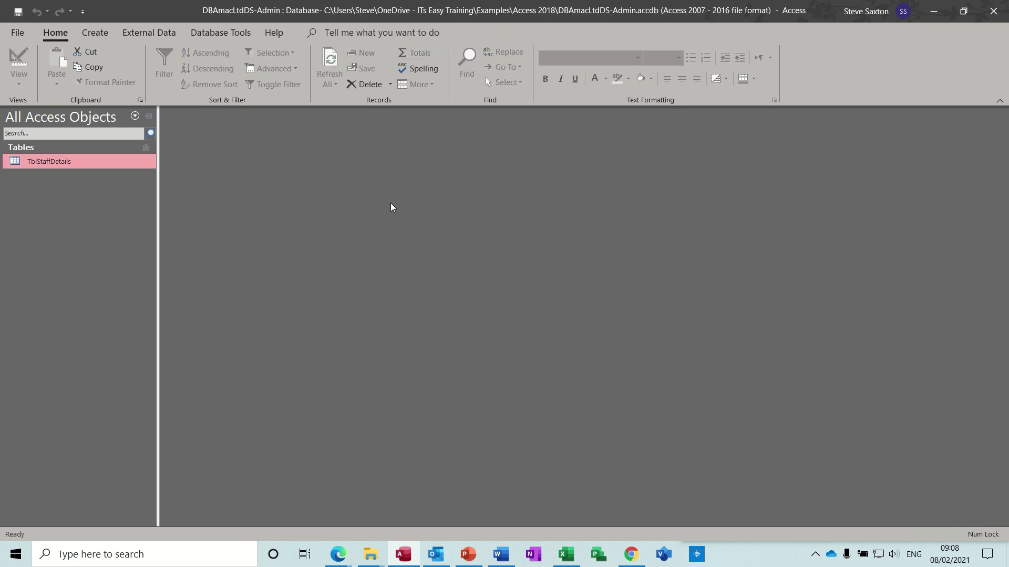
left_click(566, 554)
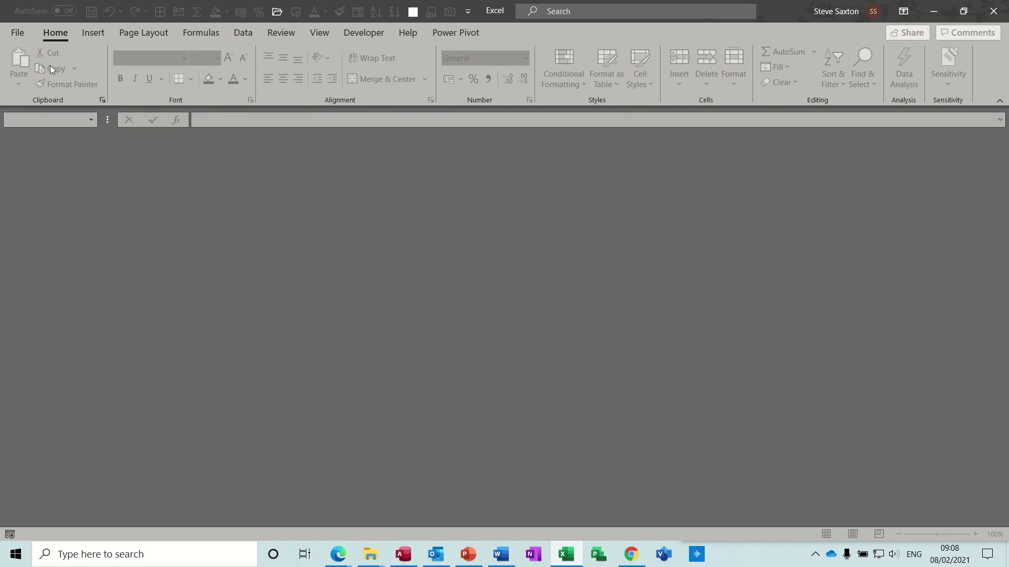
left_click(19, 35)
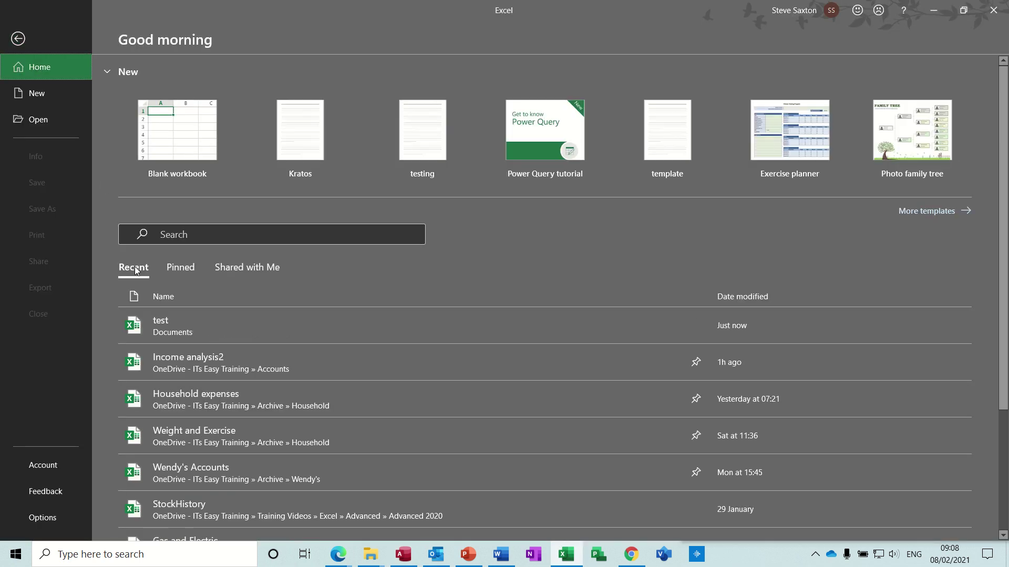
left_click(176, 327)
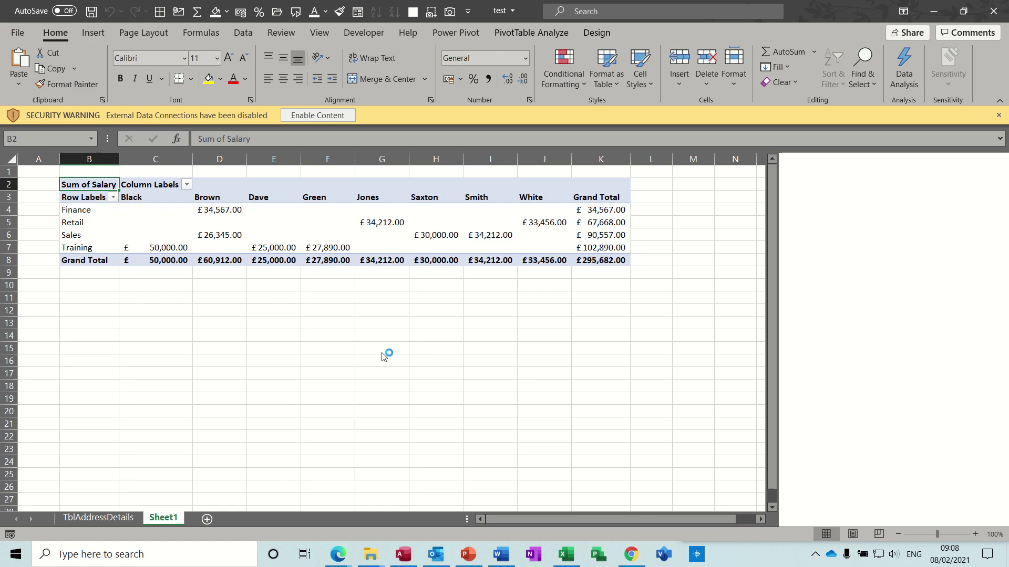
left_click(318, 116)
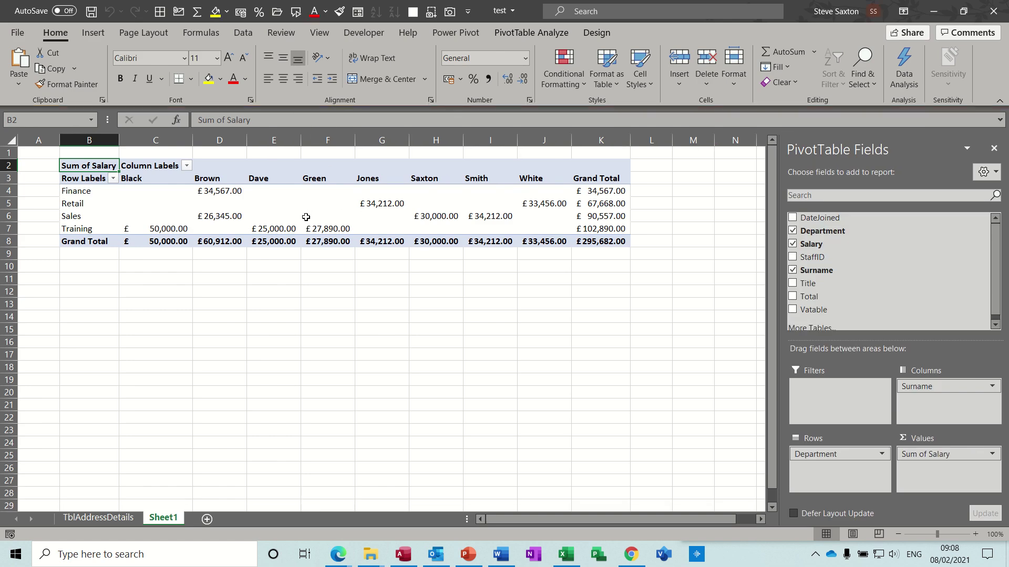
Try refreshing the salary PivotTable, dismiss the database-in-use errors, and close Access
left_click(316, 217)
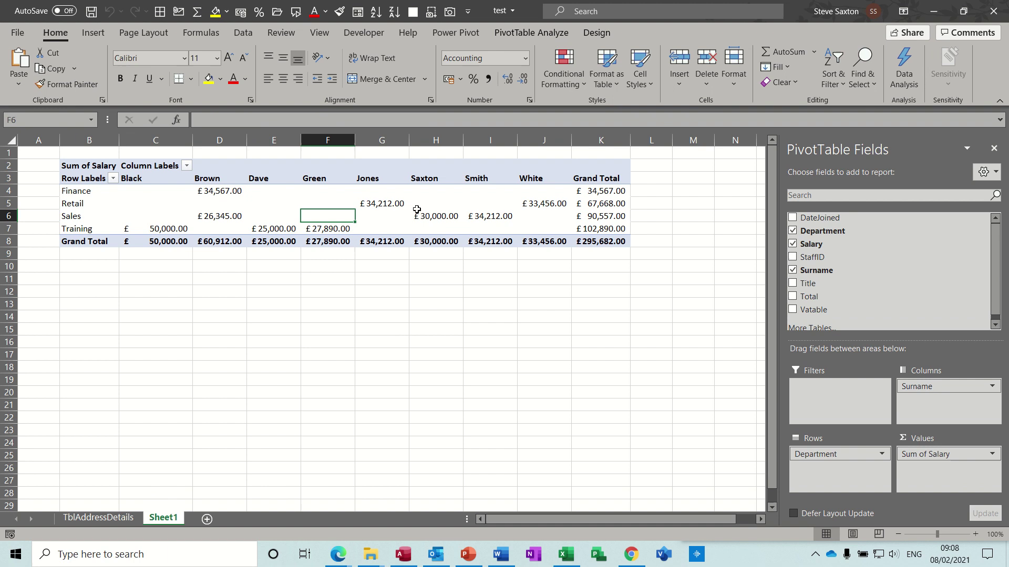
left_click(512, 36)
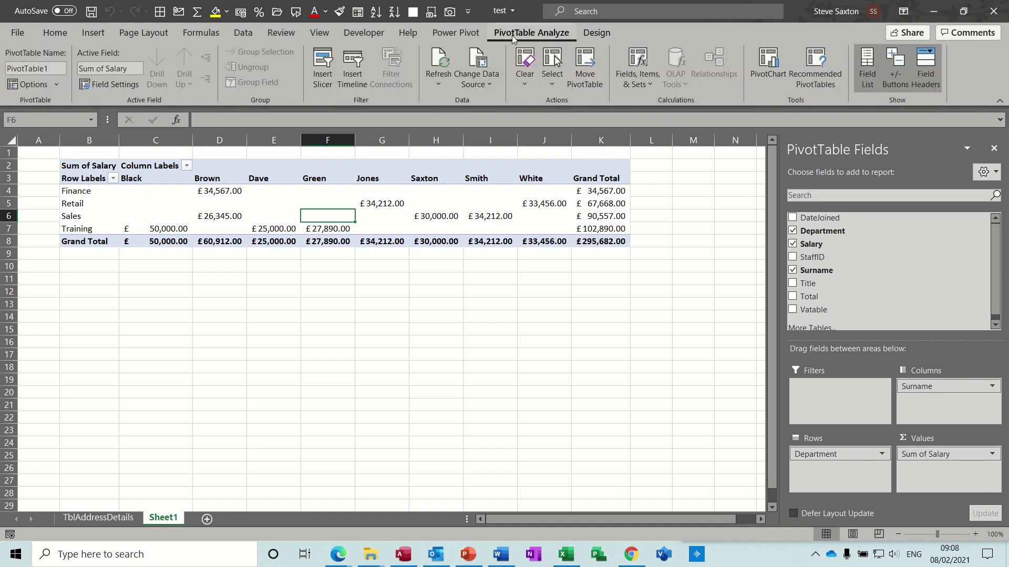
left_click(440, 60)
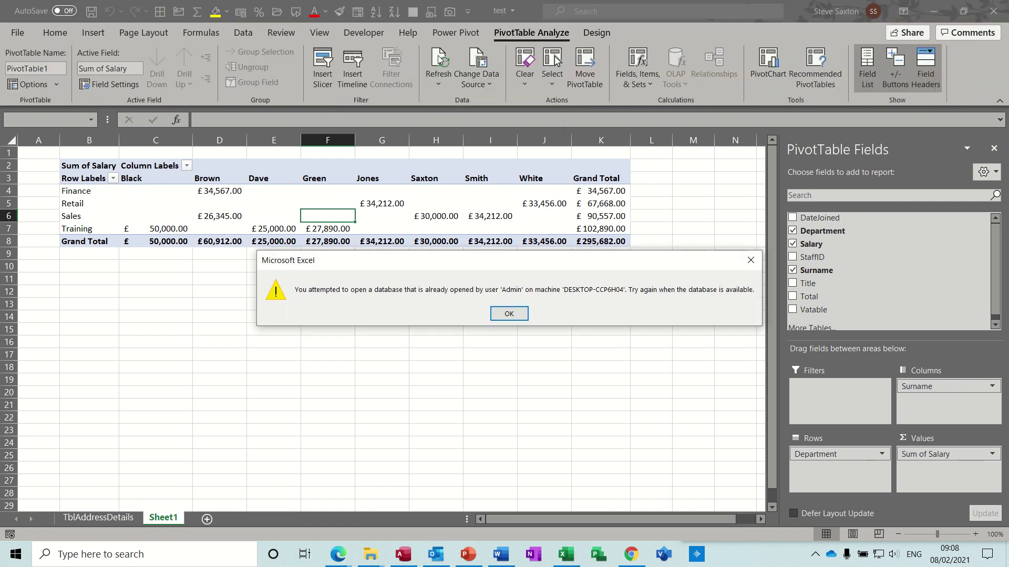
left_click(508, 314)
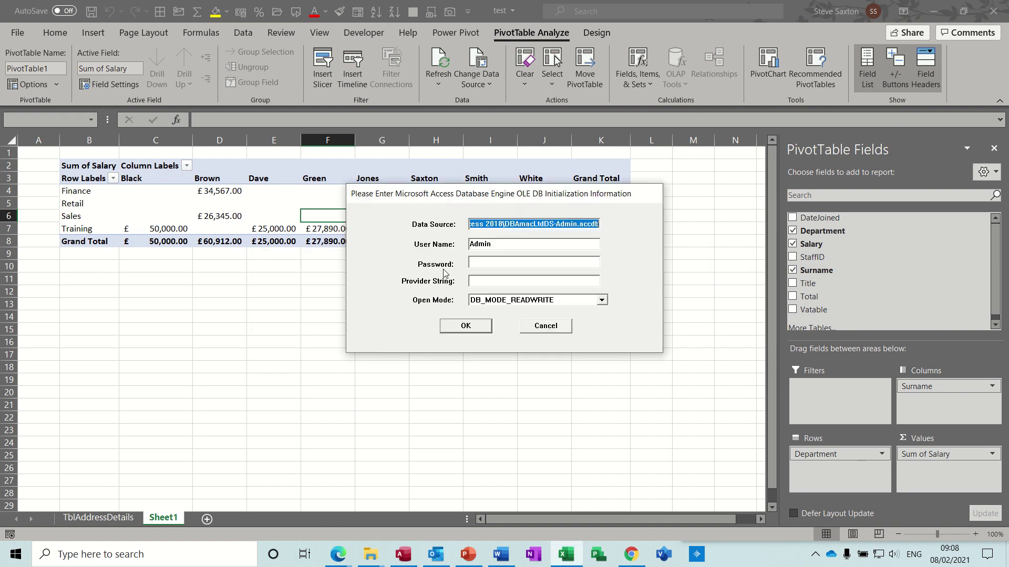
left_click(544, 326)
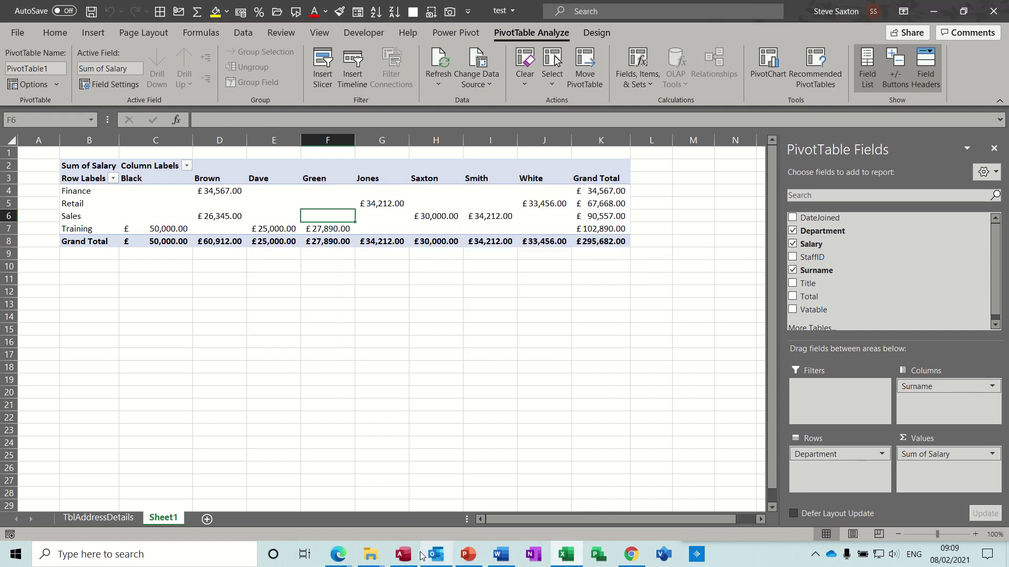
left_click(403, 555)
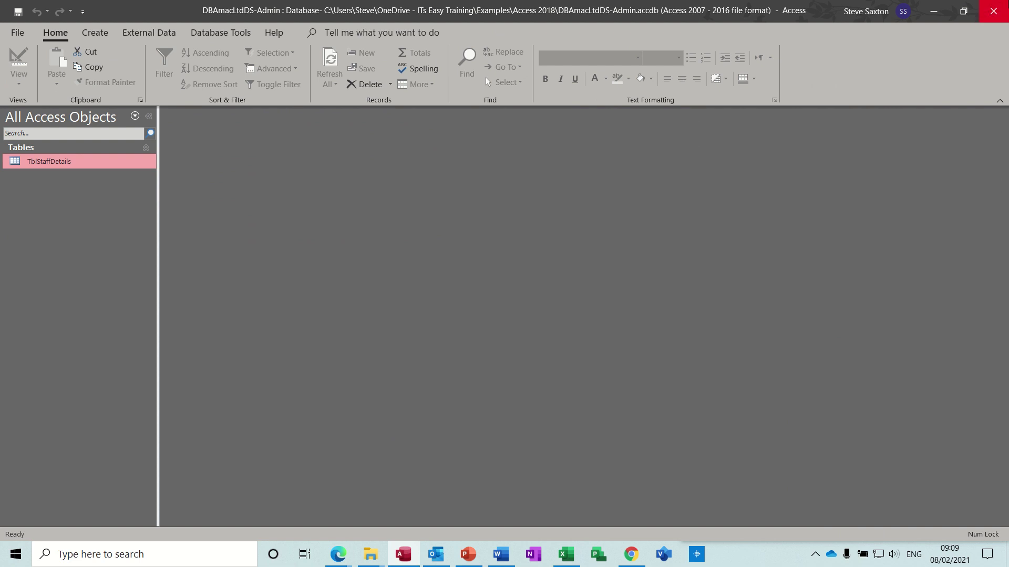
left_click(993, 11)
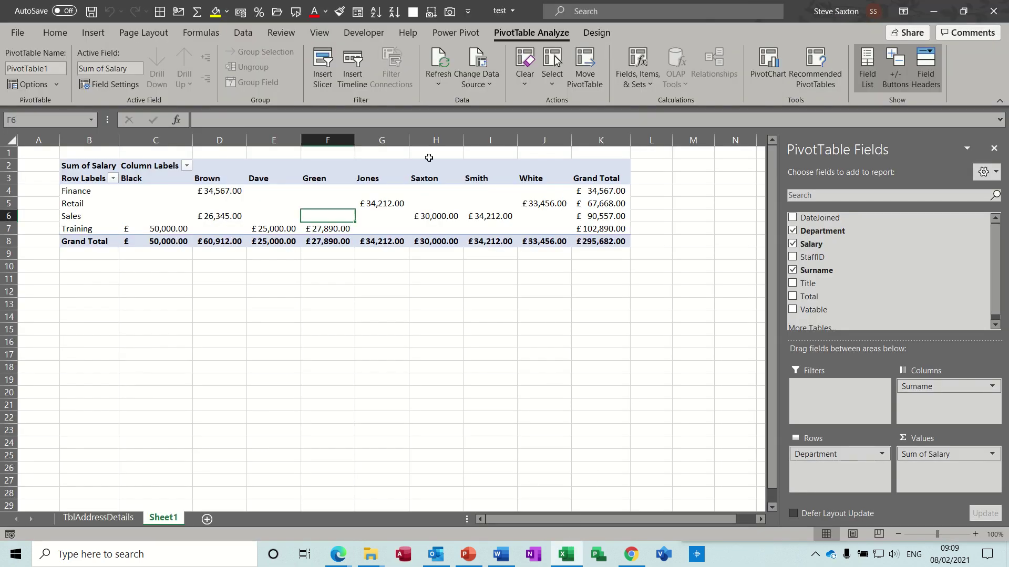
Refresh the PivotTable to pull in the £30,000.00 Training salary, then add and remove Title from Columns
left_click(436, 62)
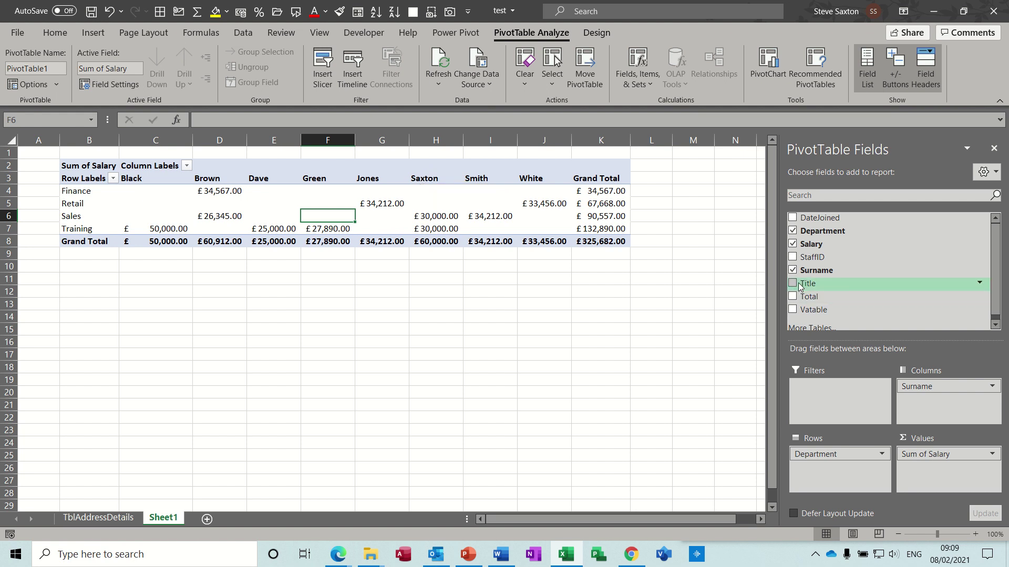
left_click_drag(799, 286, 908, 385)
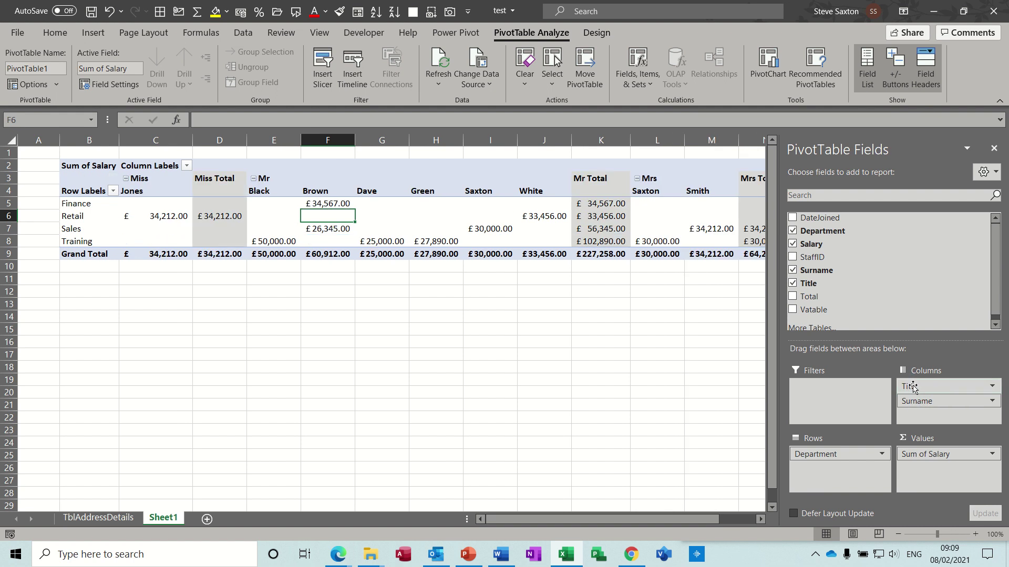
left_click_drag(908, 385, 680, 340)
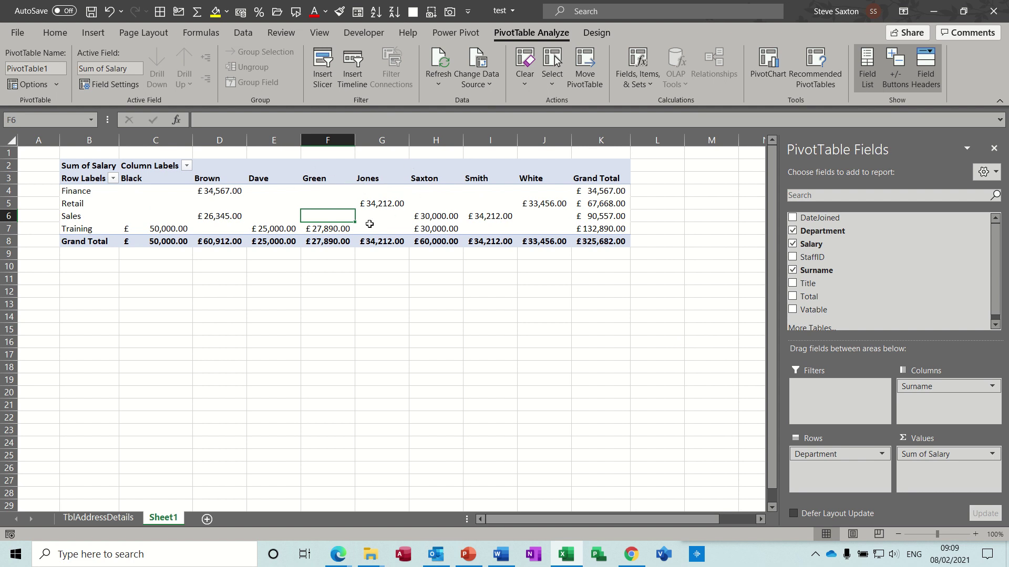
left_click(446, 232)
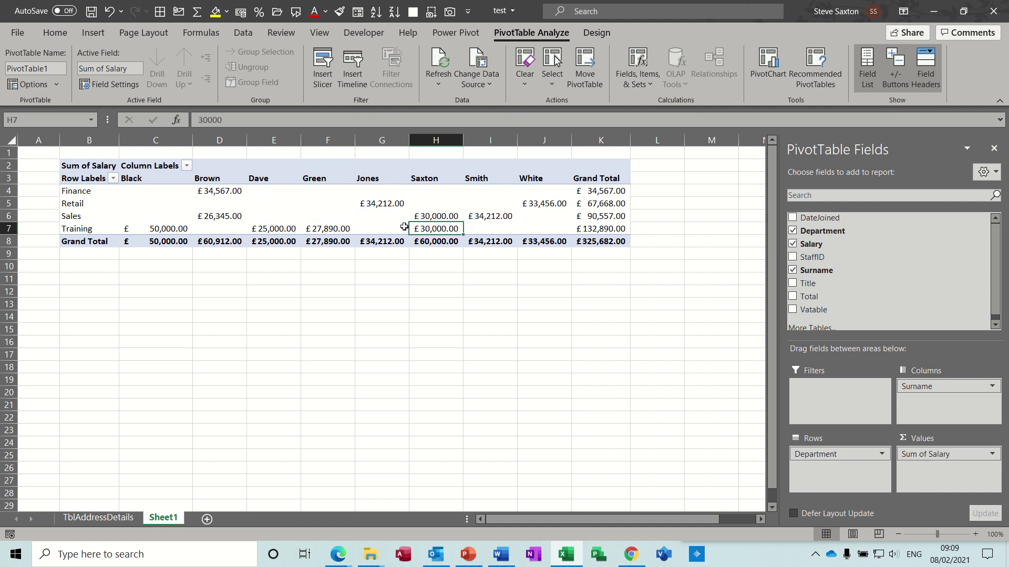
Check the TblAddressDetails sheet, then start a new PivotTable placed at Sheet1 cell B14
mouse_move(404, 227)
left_click(90, 517)
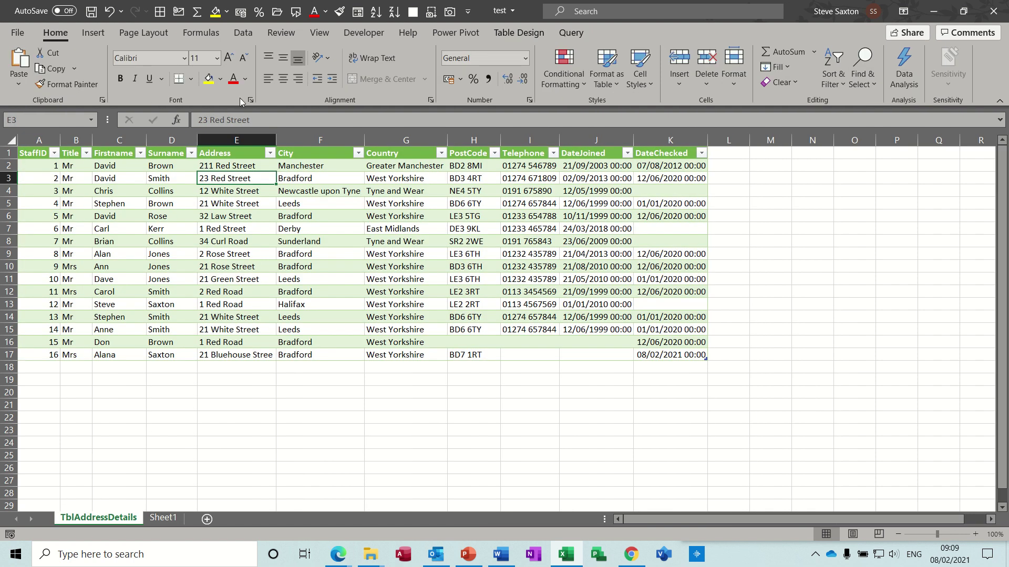
left_click(243, 32)
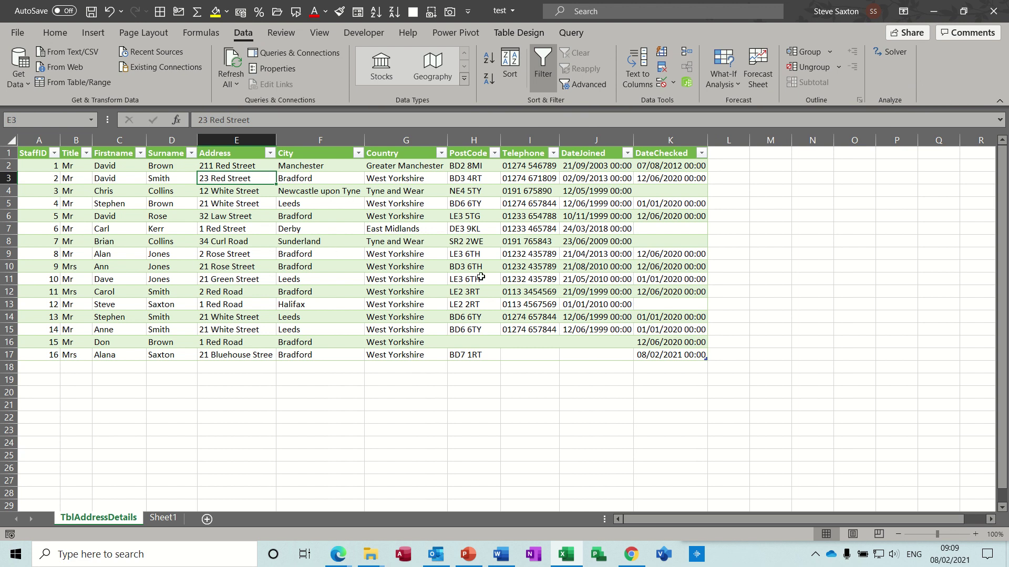
left_click(163, 518)
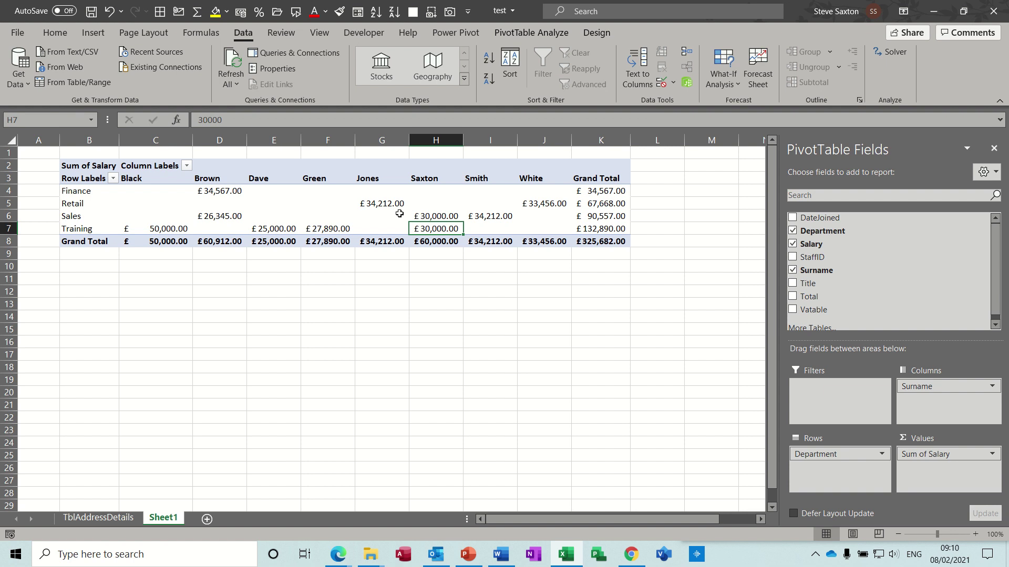
left_click(375, 202)
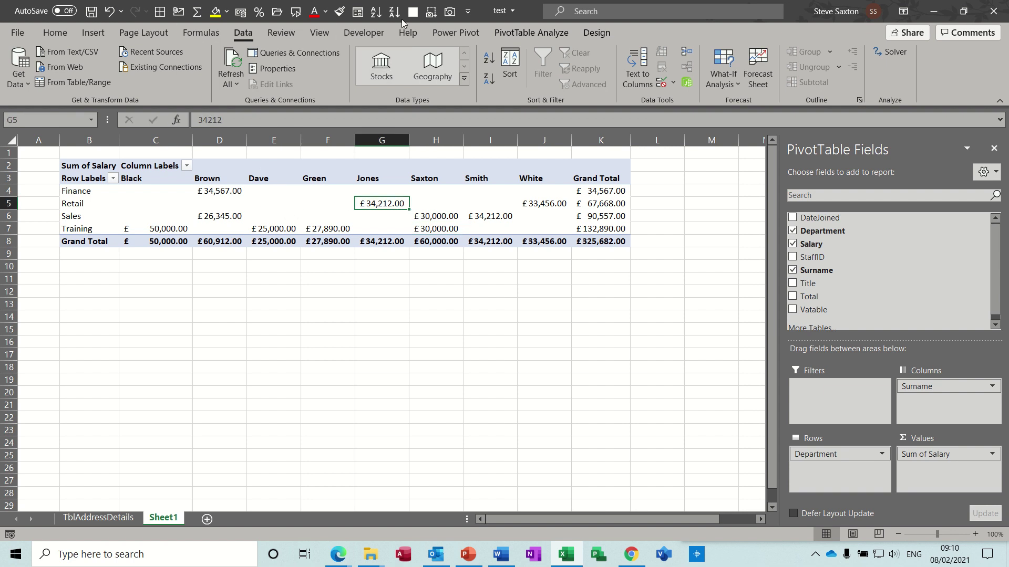
left_click(93, 35)
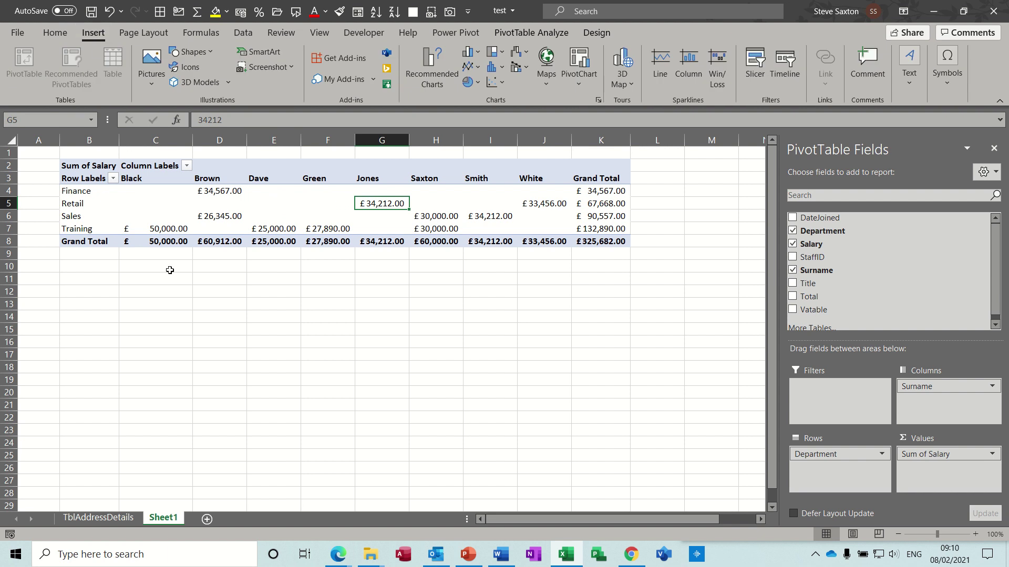
left_click(95, 315)
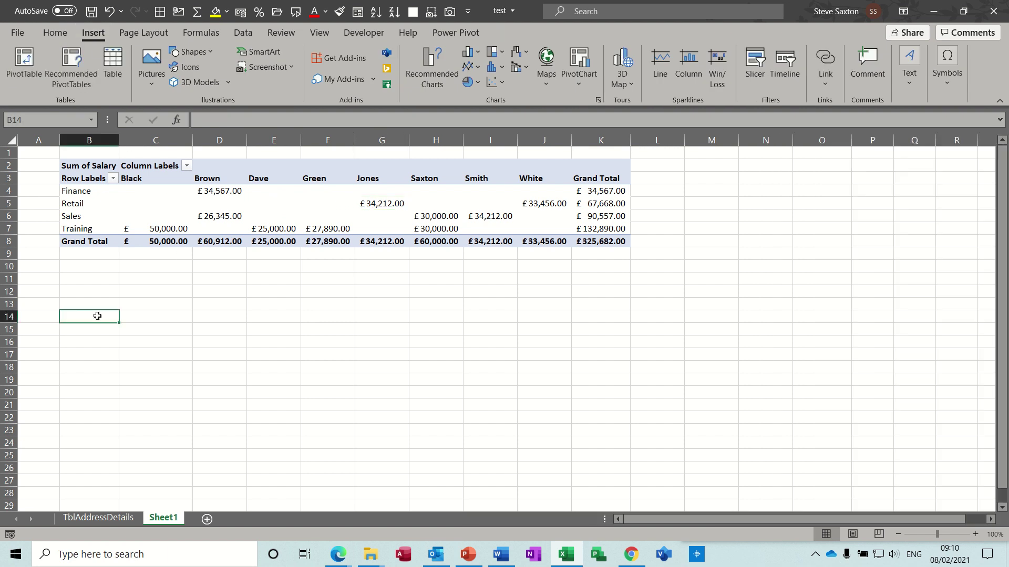
left_click(39, 79)
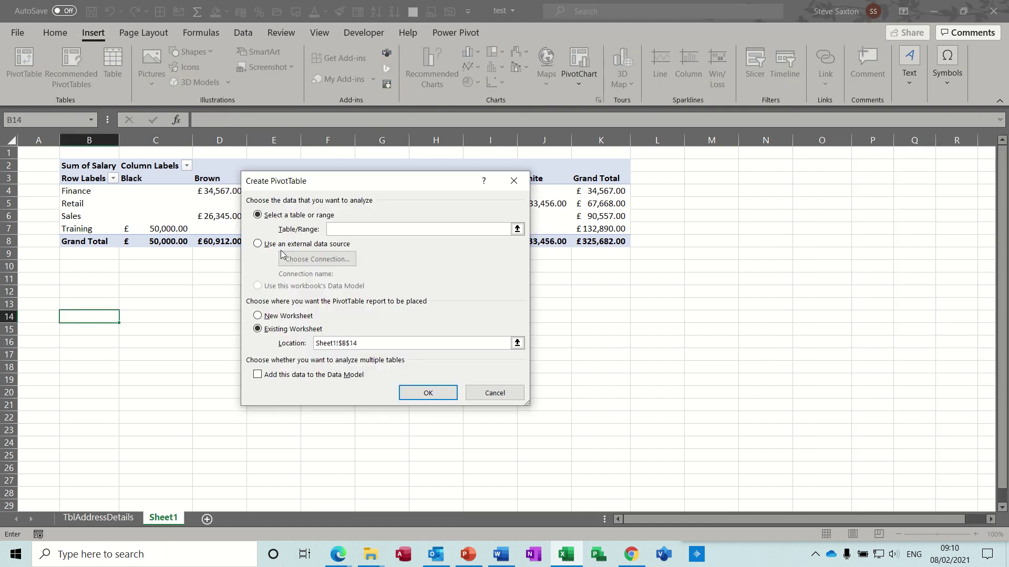